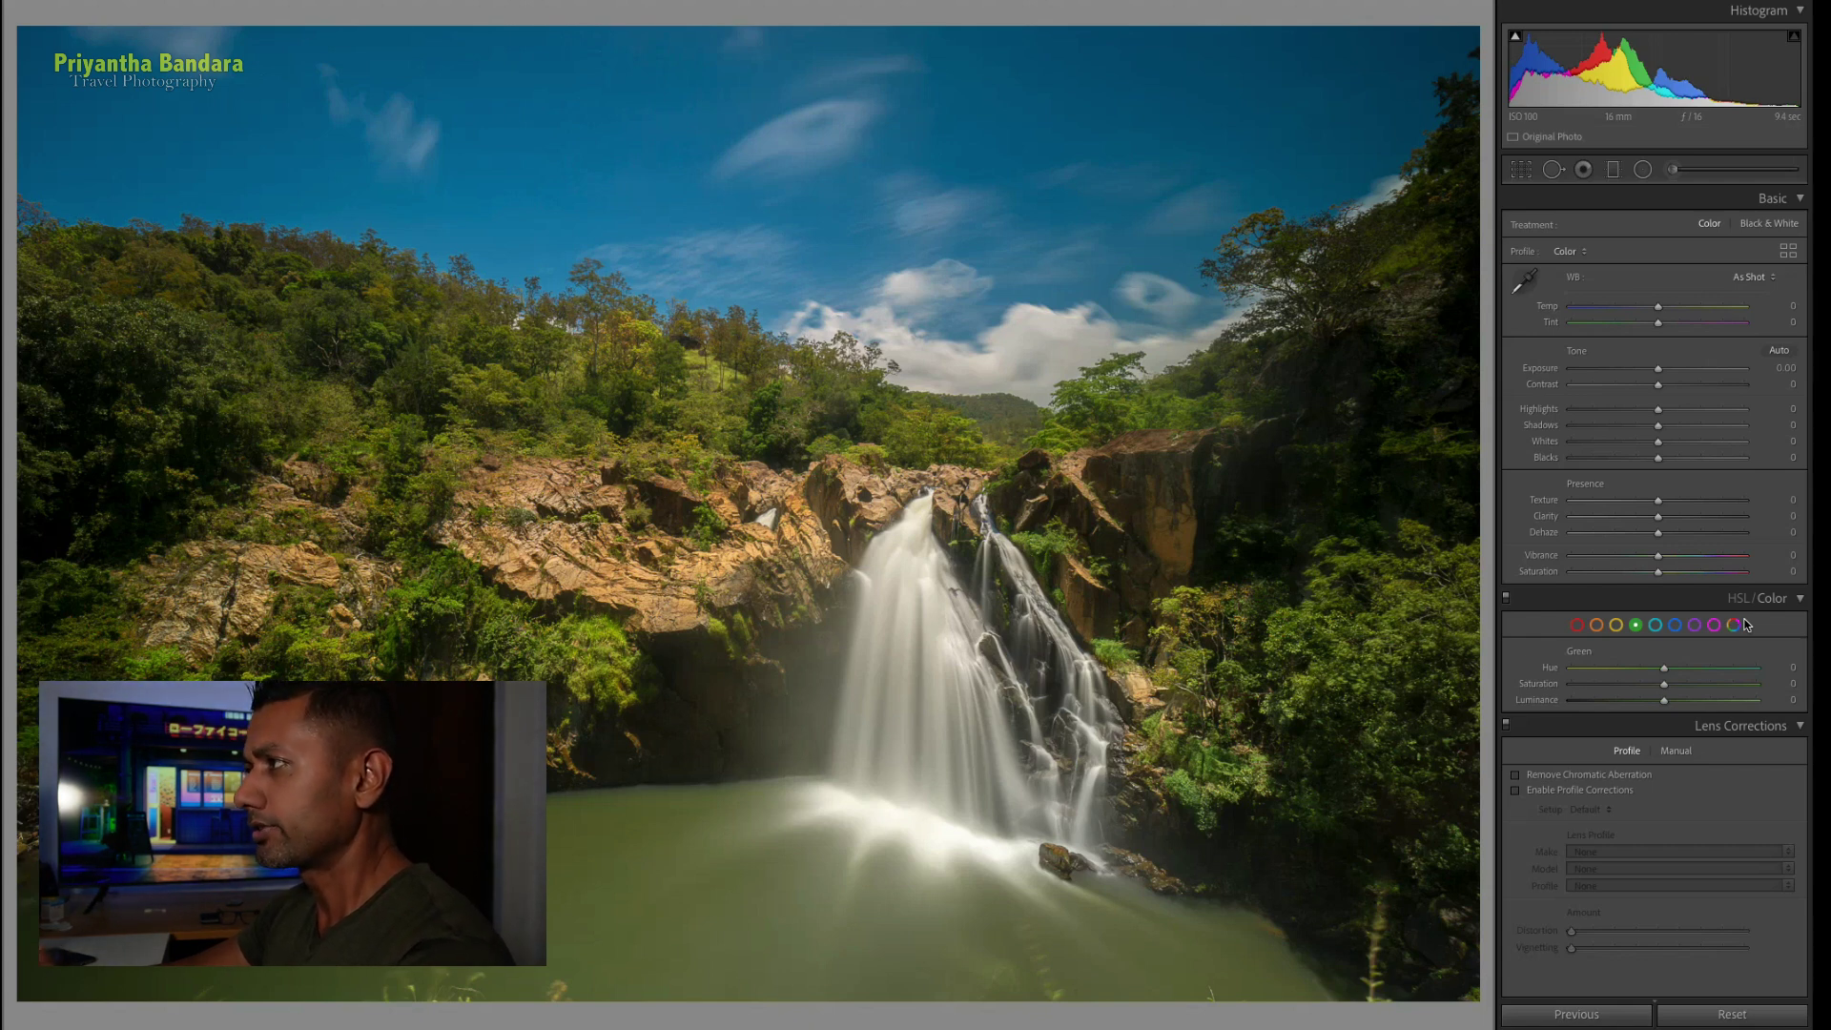
Adjust the waterfall photo's oranges to hue -20, saturation +55 and luminance +38
left_click(1597, 625)
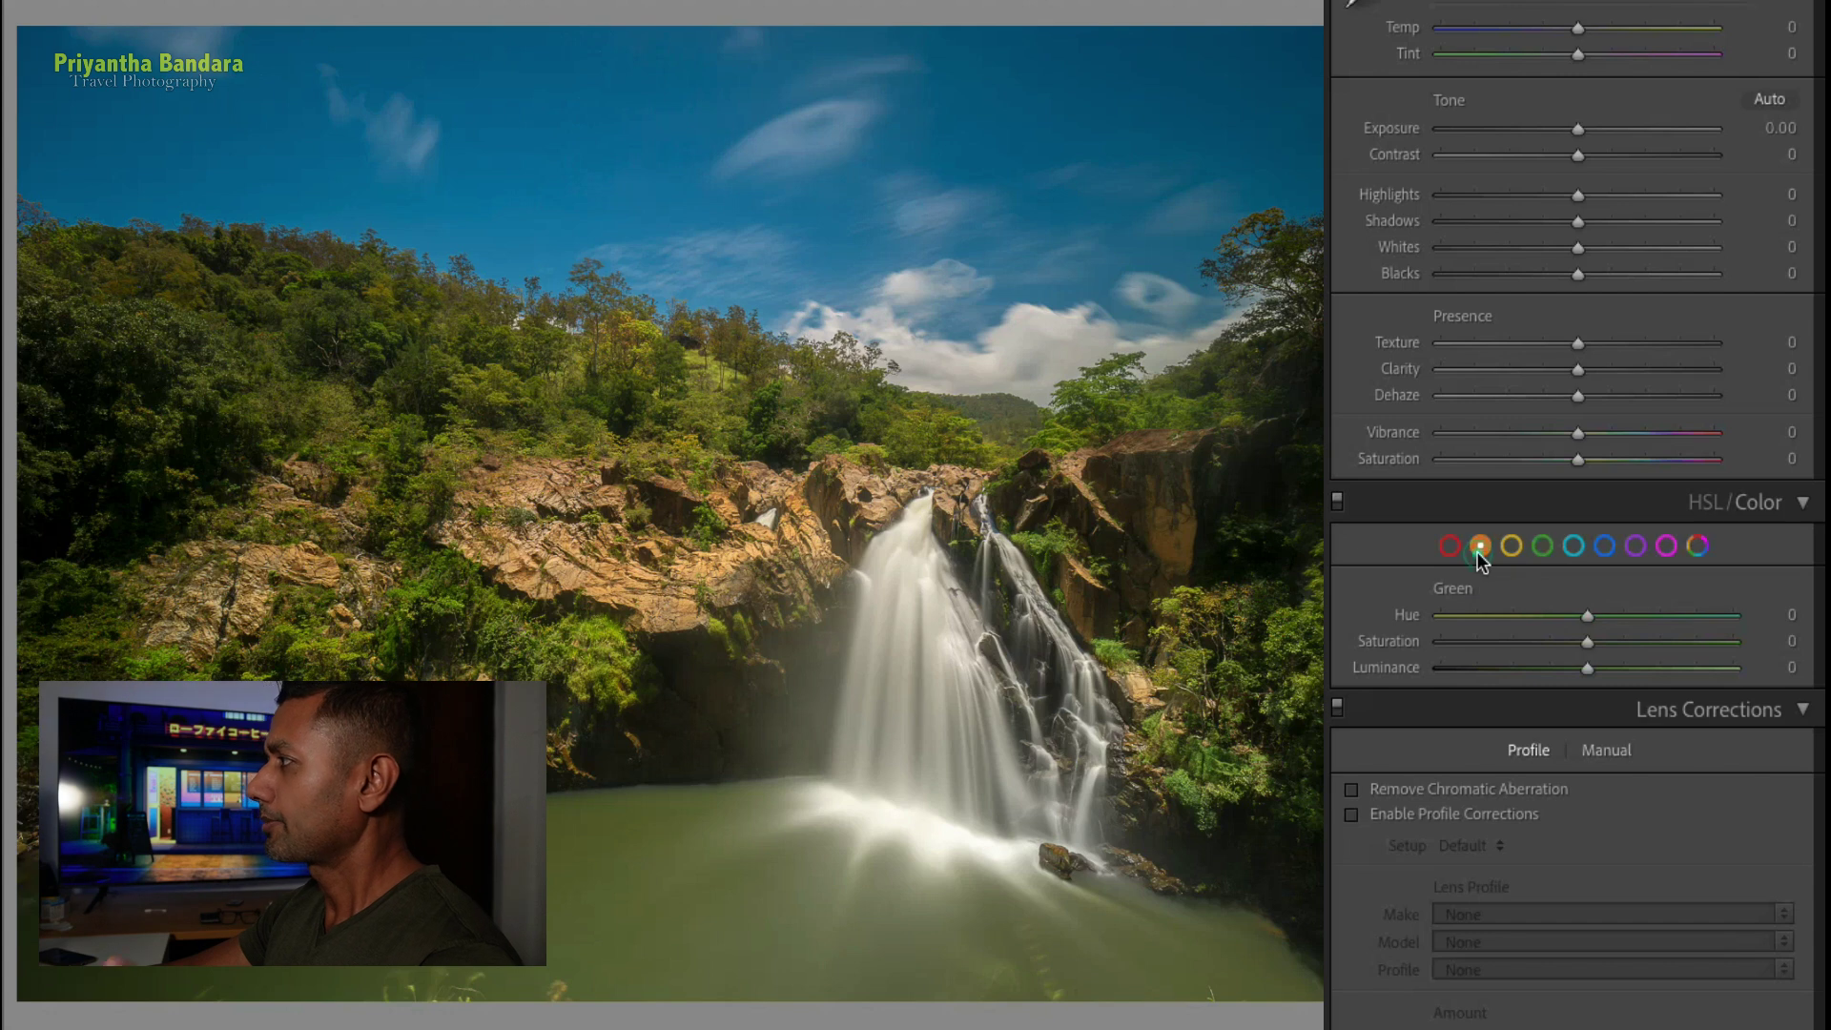
left_click_drag(1616, 649, 1667, 651)
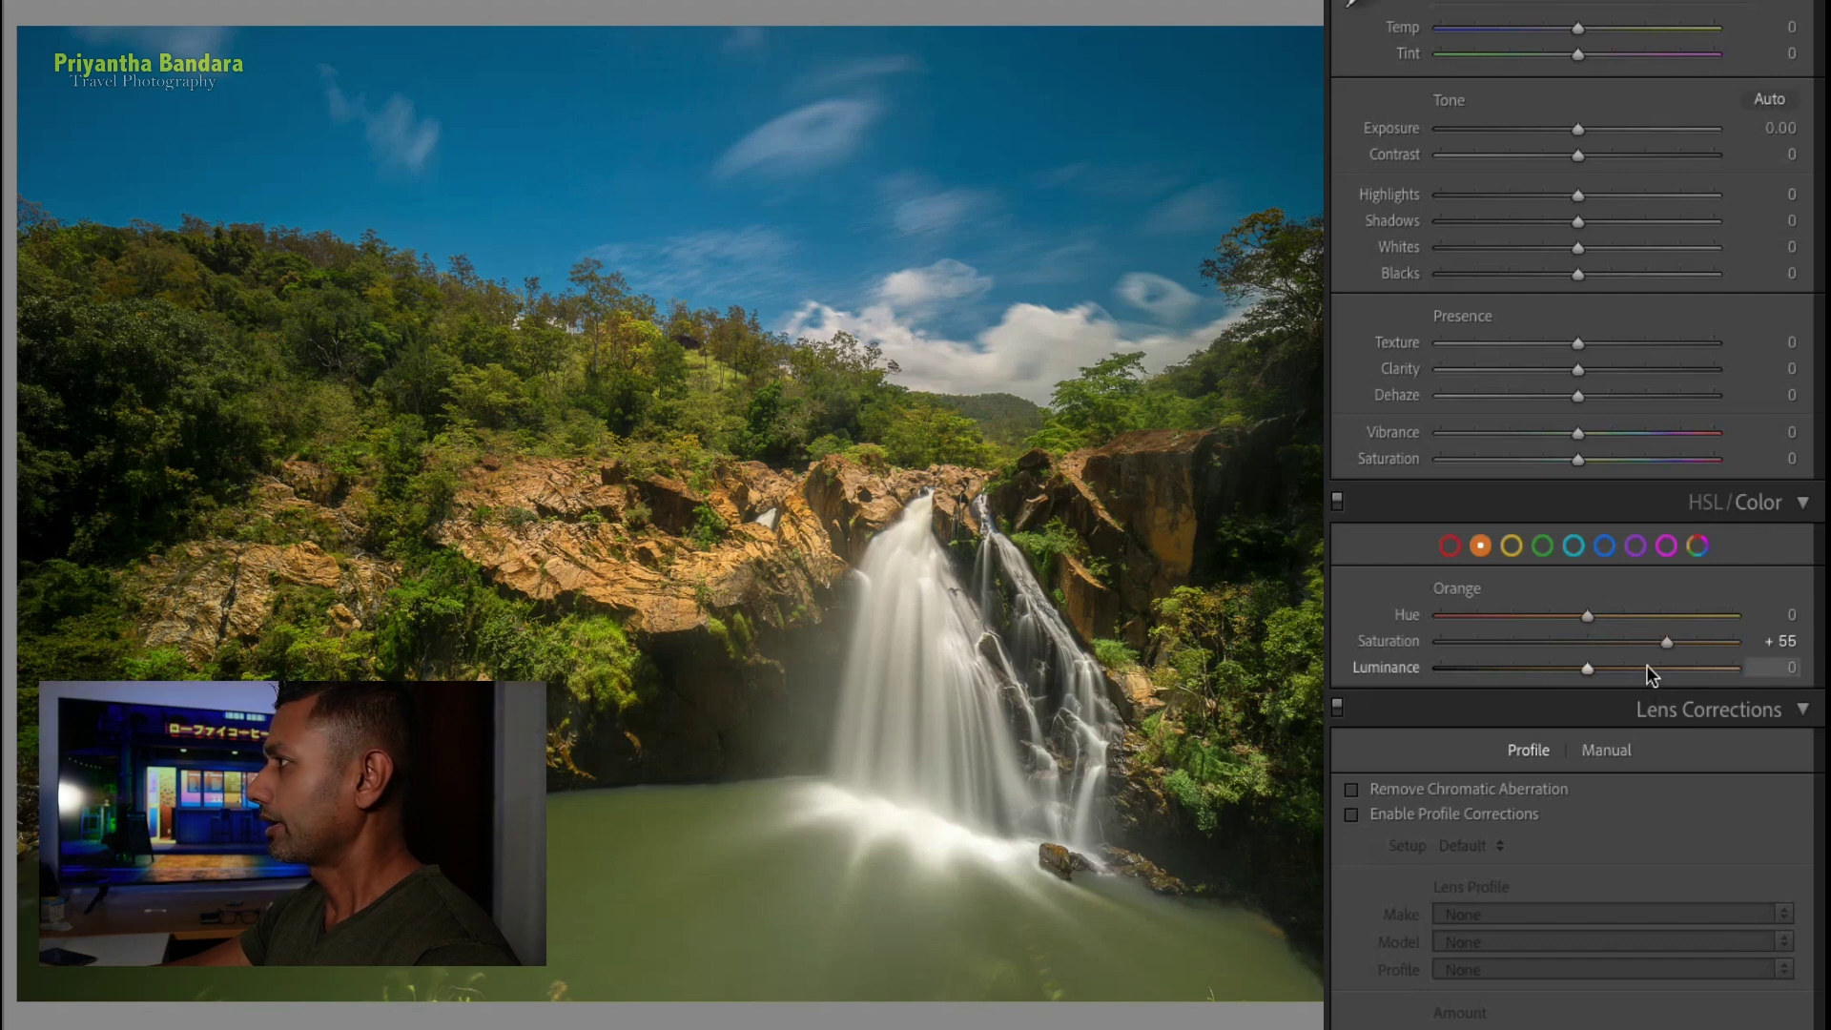
left_click(1647, 668)
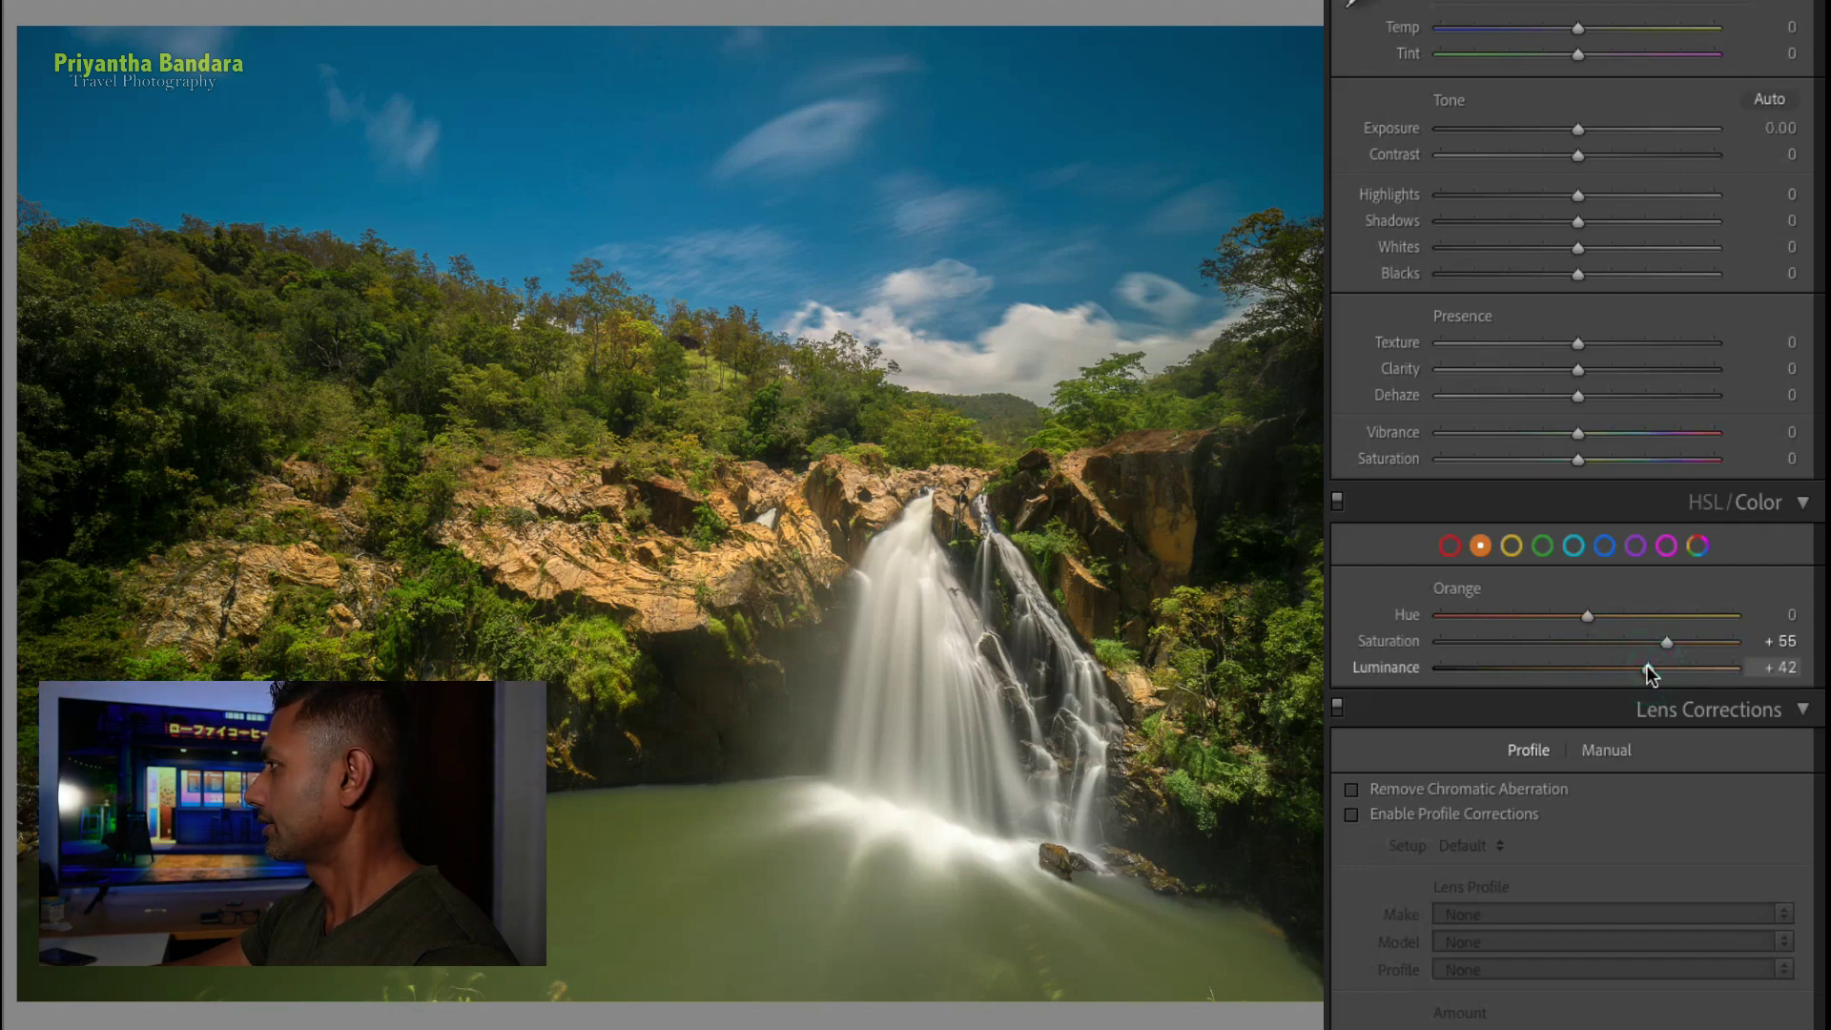
left_click_drag(1591, 615, 1555, 616)
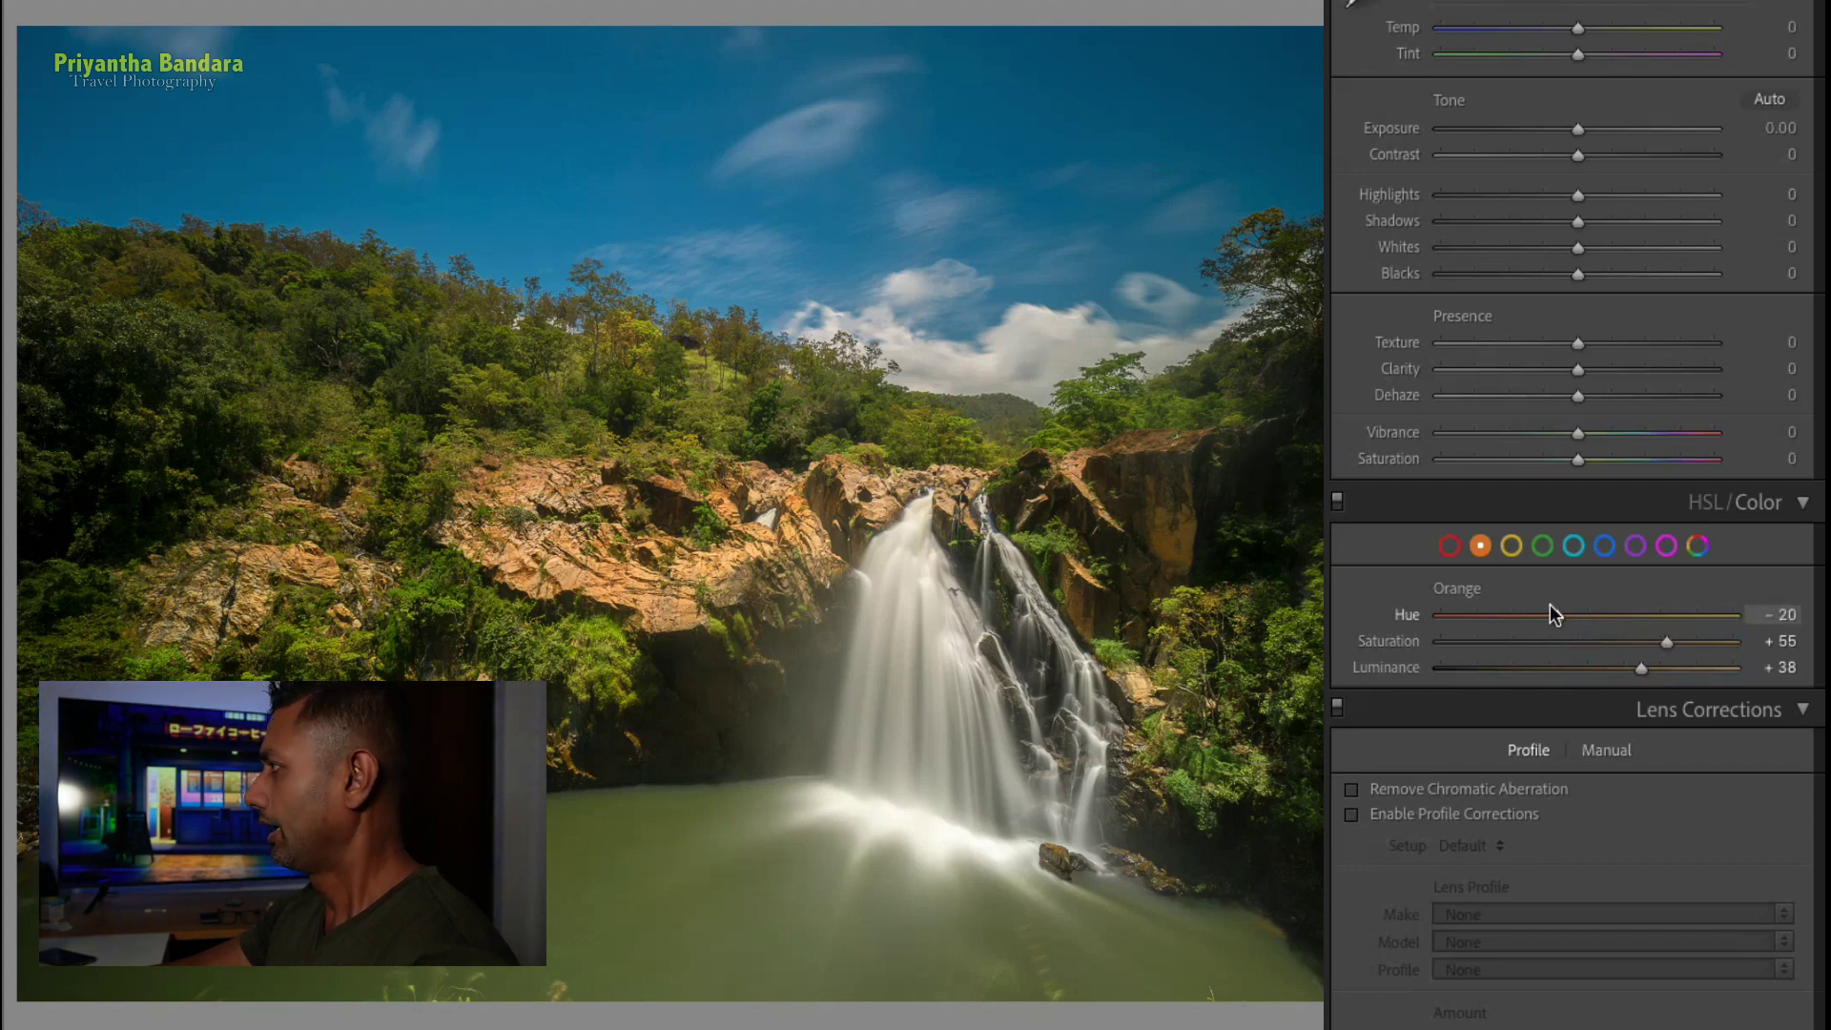
Set the green hue to -100 and check the foliage up close
left_click(1539, 547)
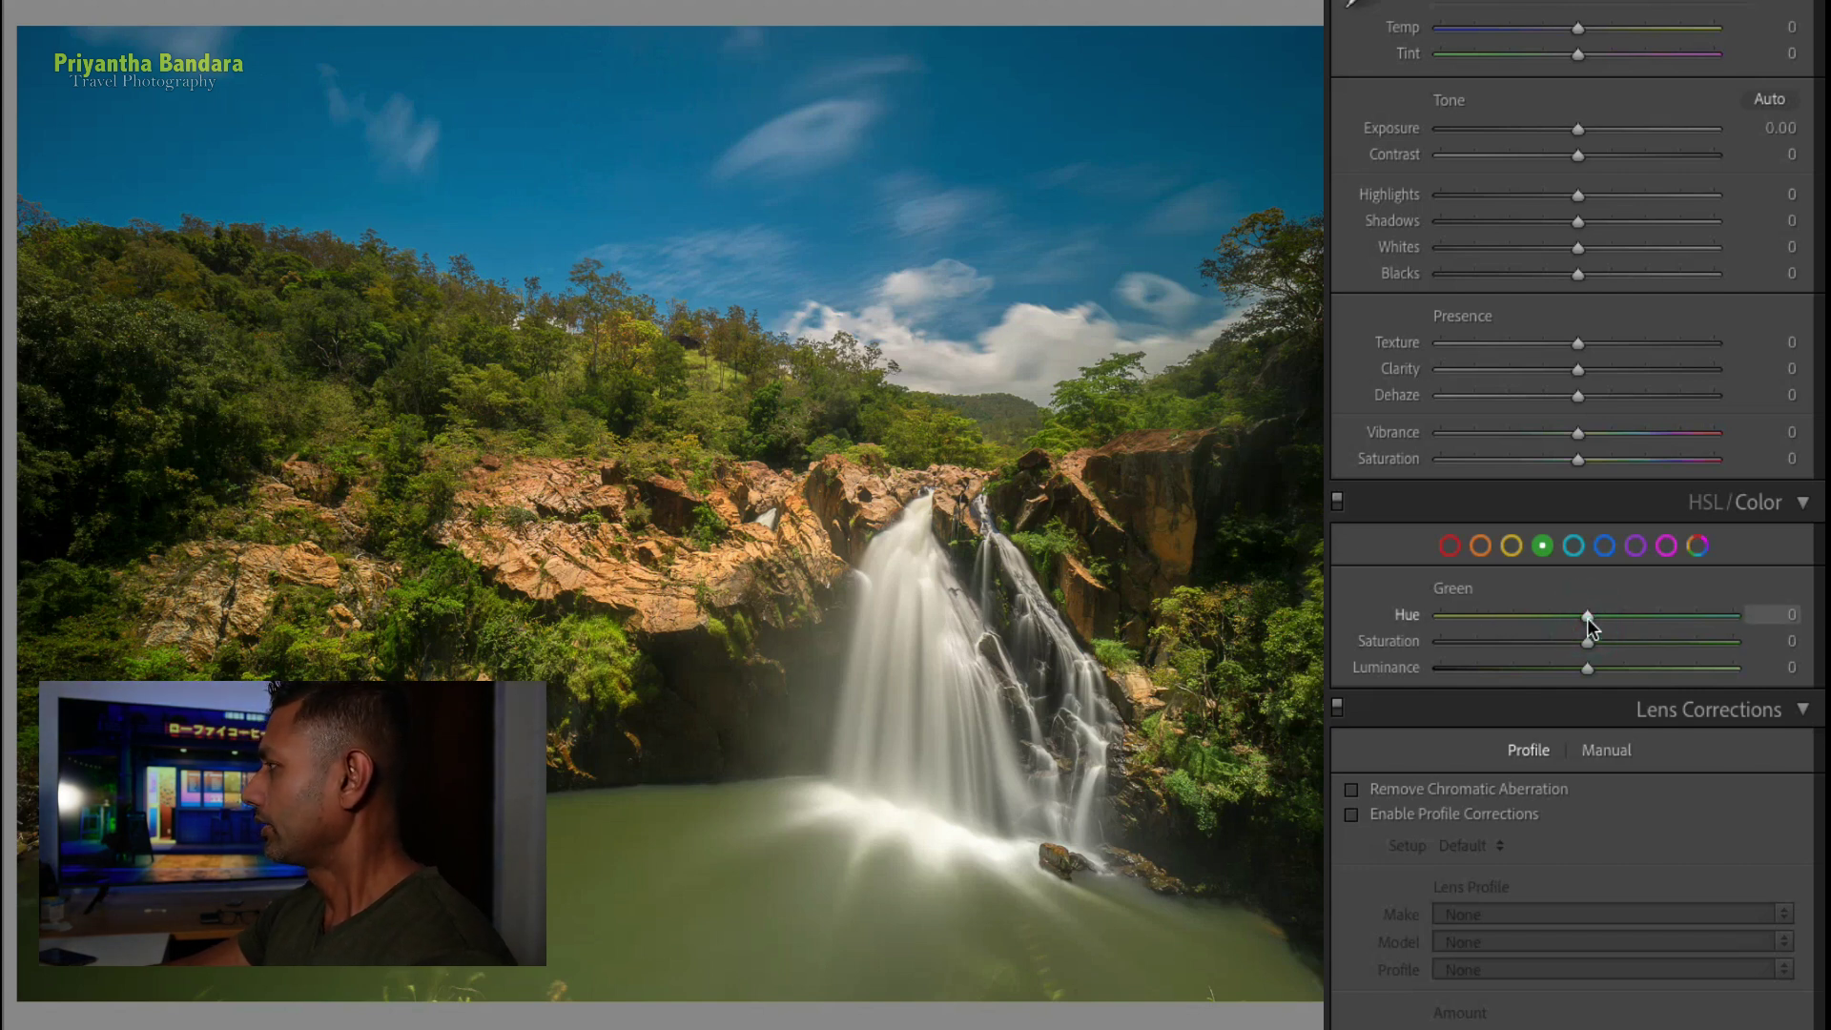
left_click_drag(1587, 618, 1496, 618)
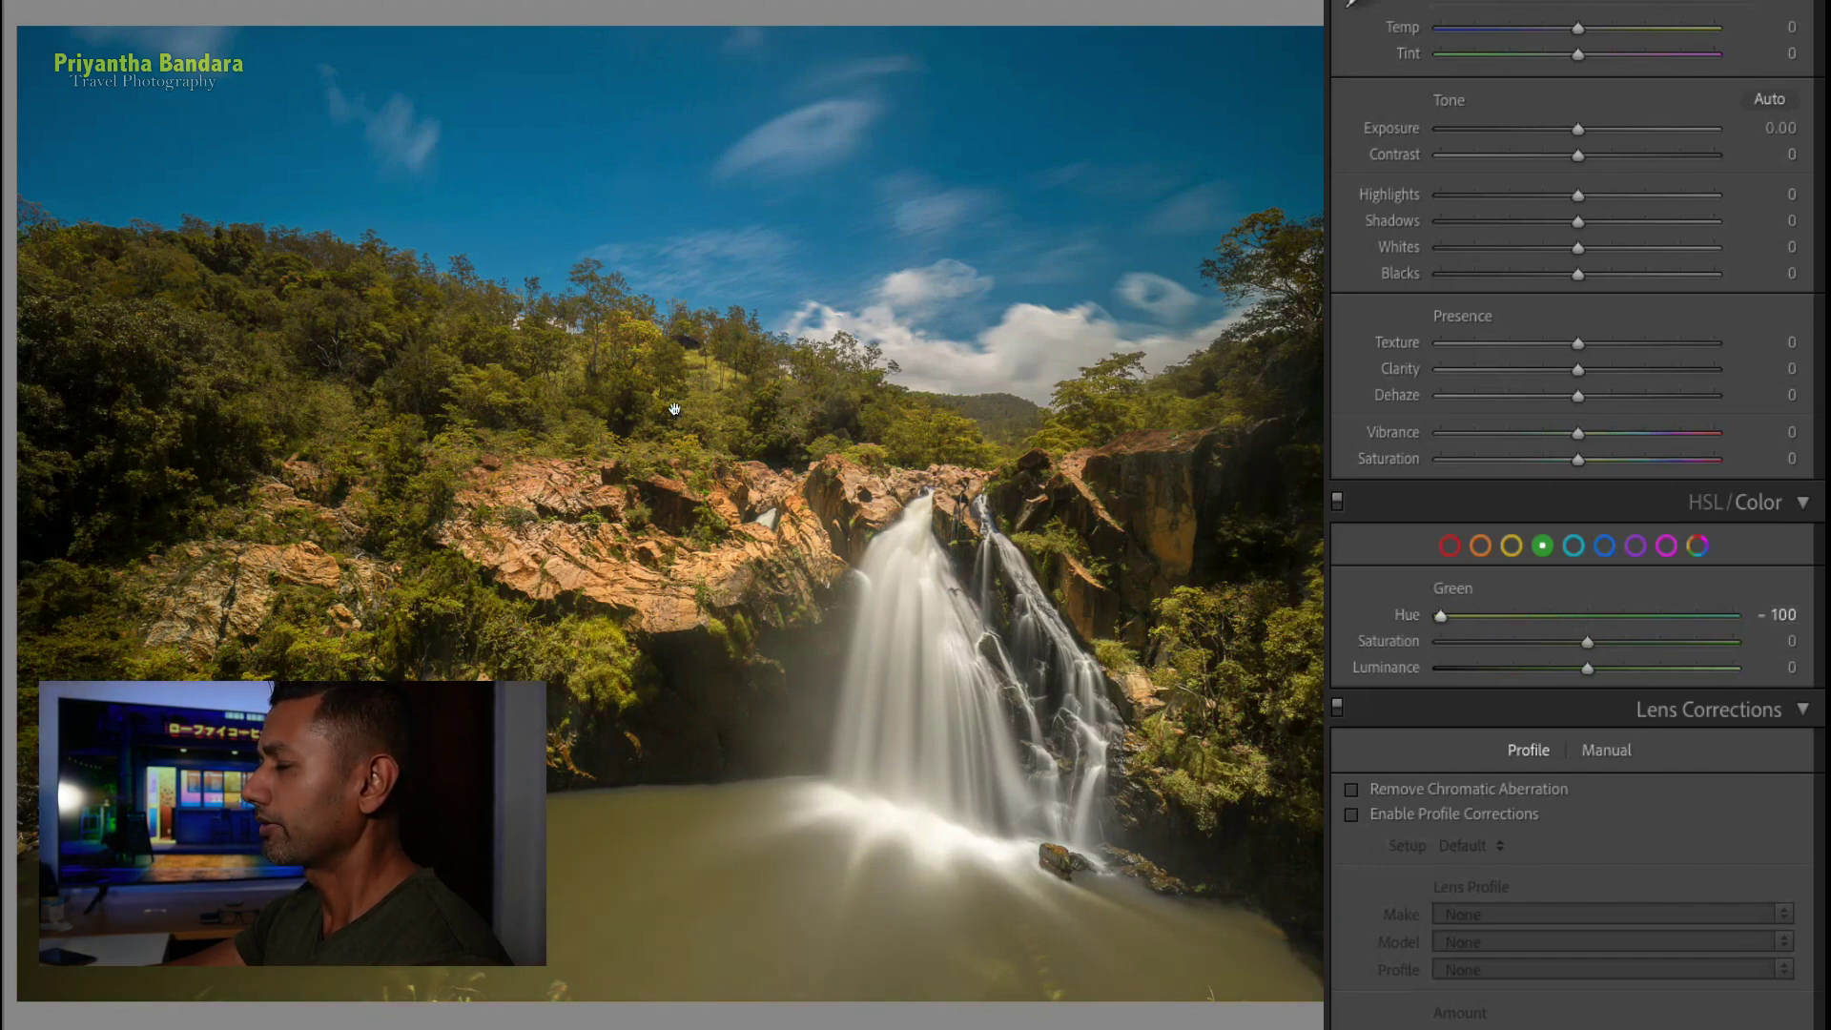
key("z")
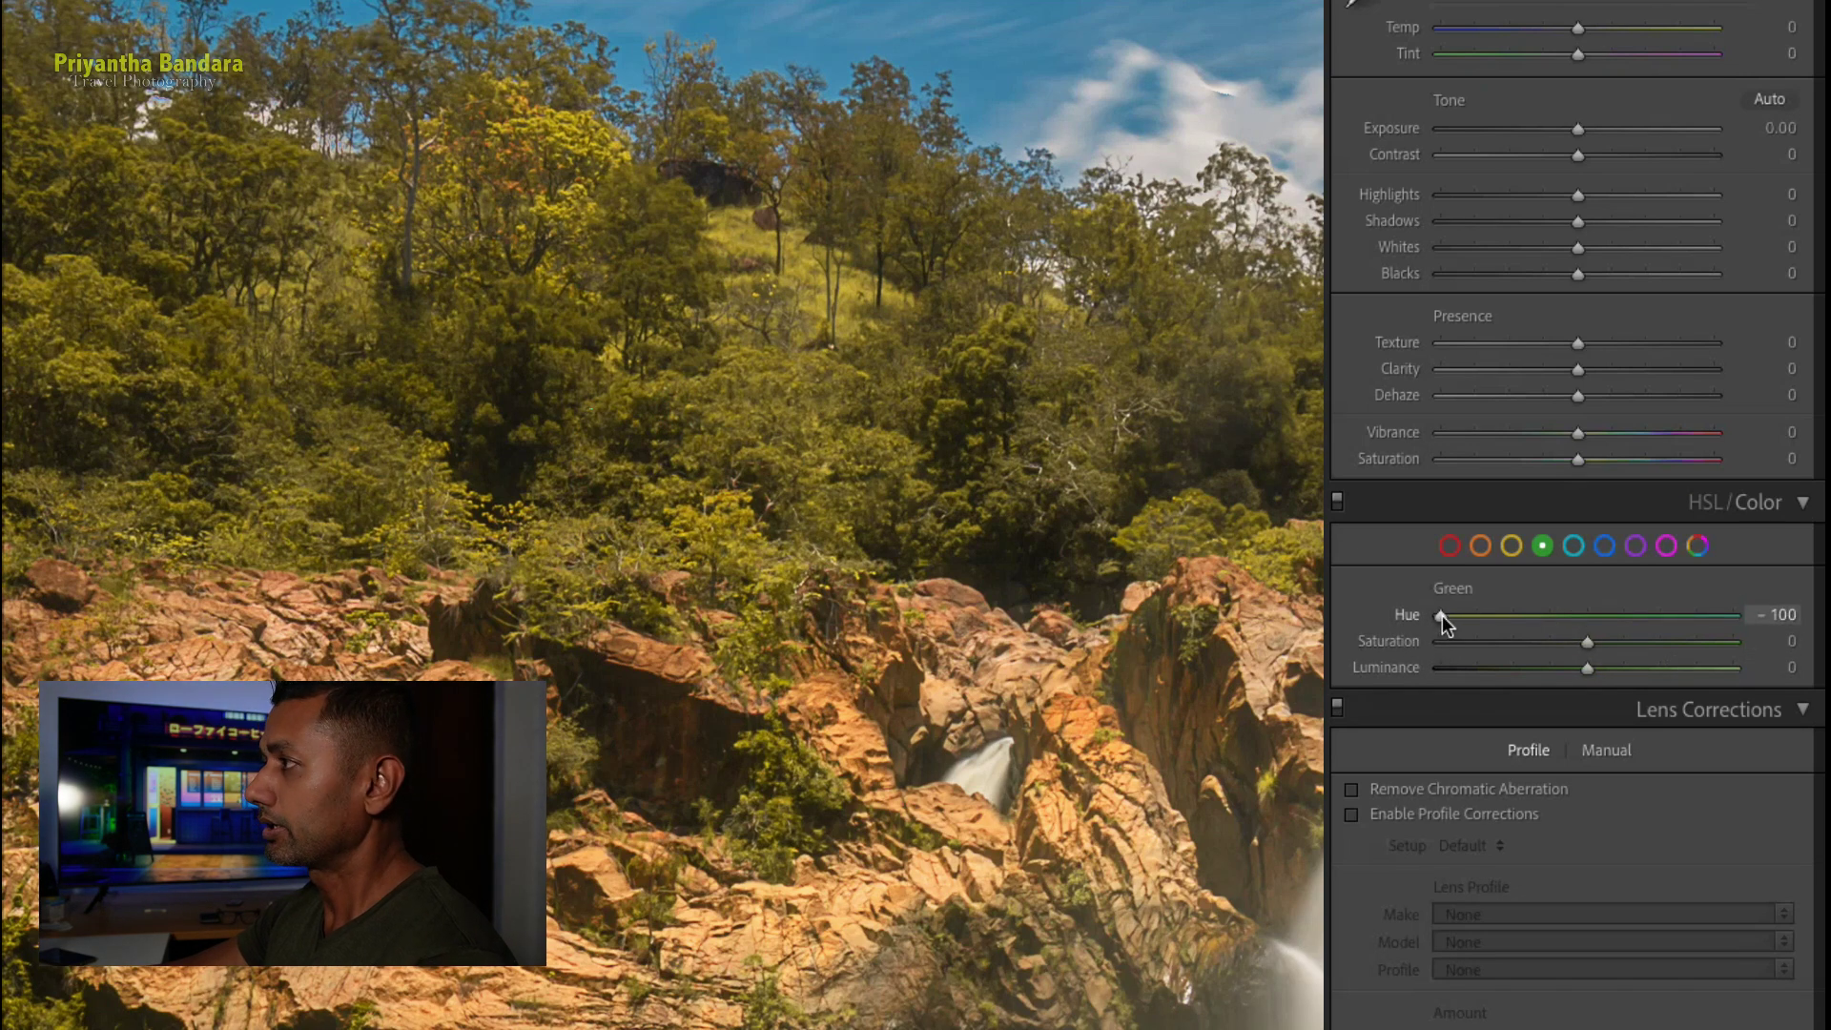
mouse_move(1450, 615)
left_mouse_down()
mouse_move(1617, 632)
mouse_move(1430, 634)
left_mouse_up()
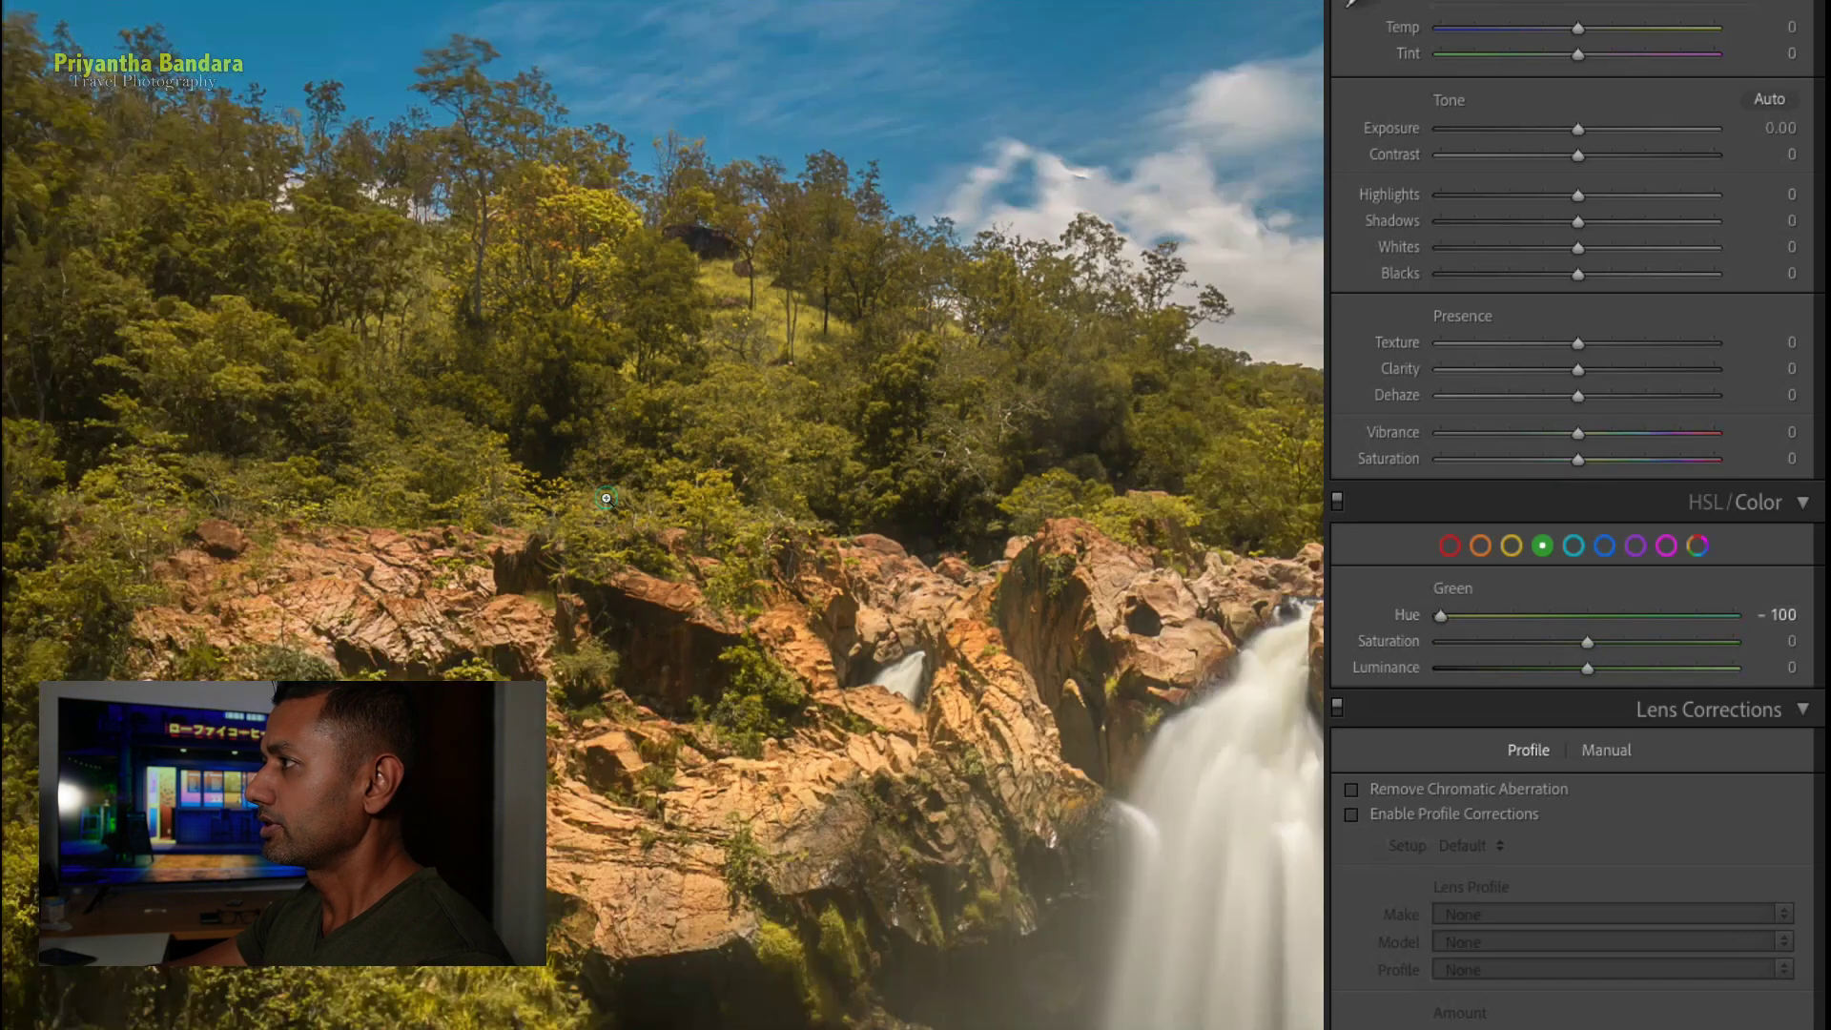
left_click(606, 497)
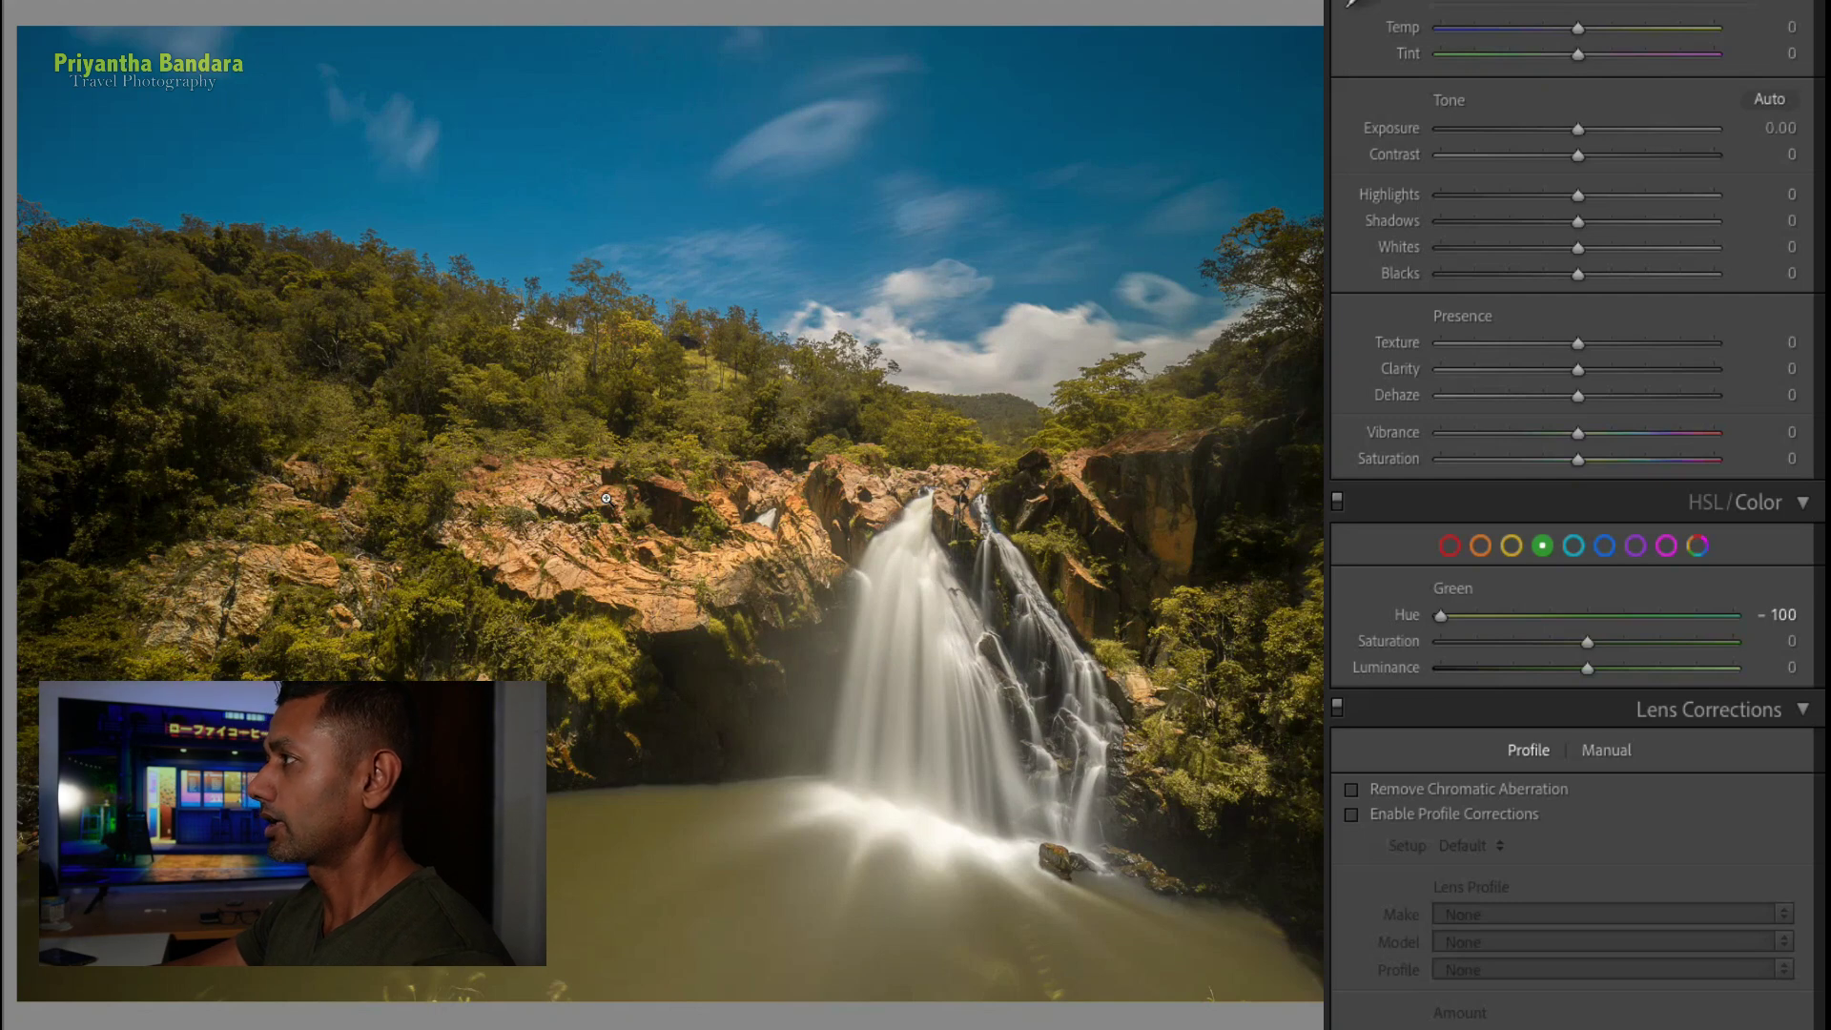
Shift the blue hue to -78 to turn the sky teal
left_click(1602, 547)
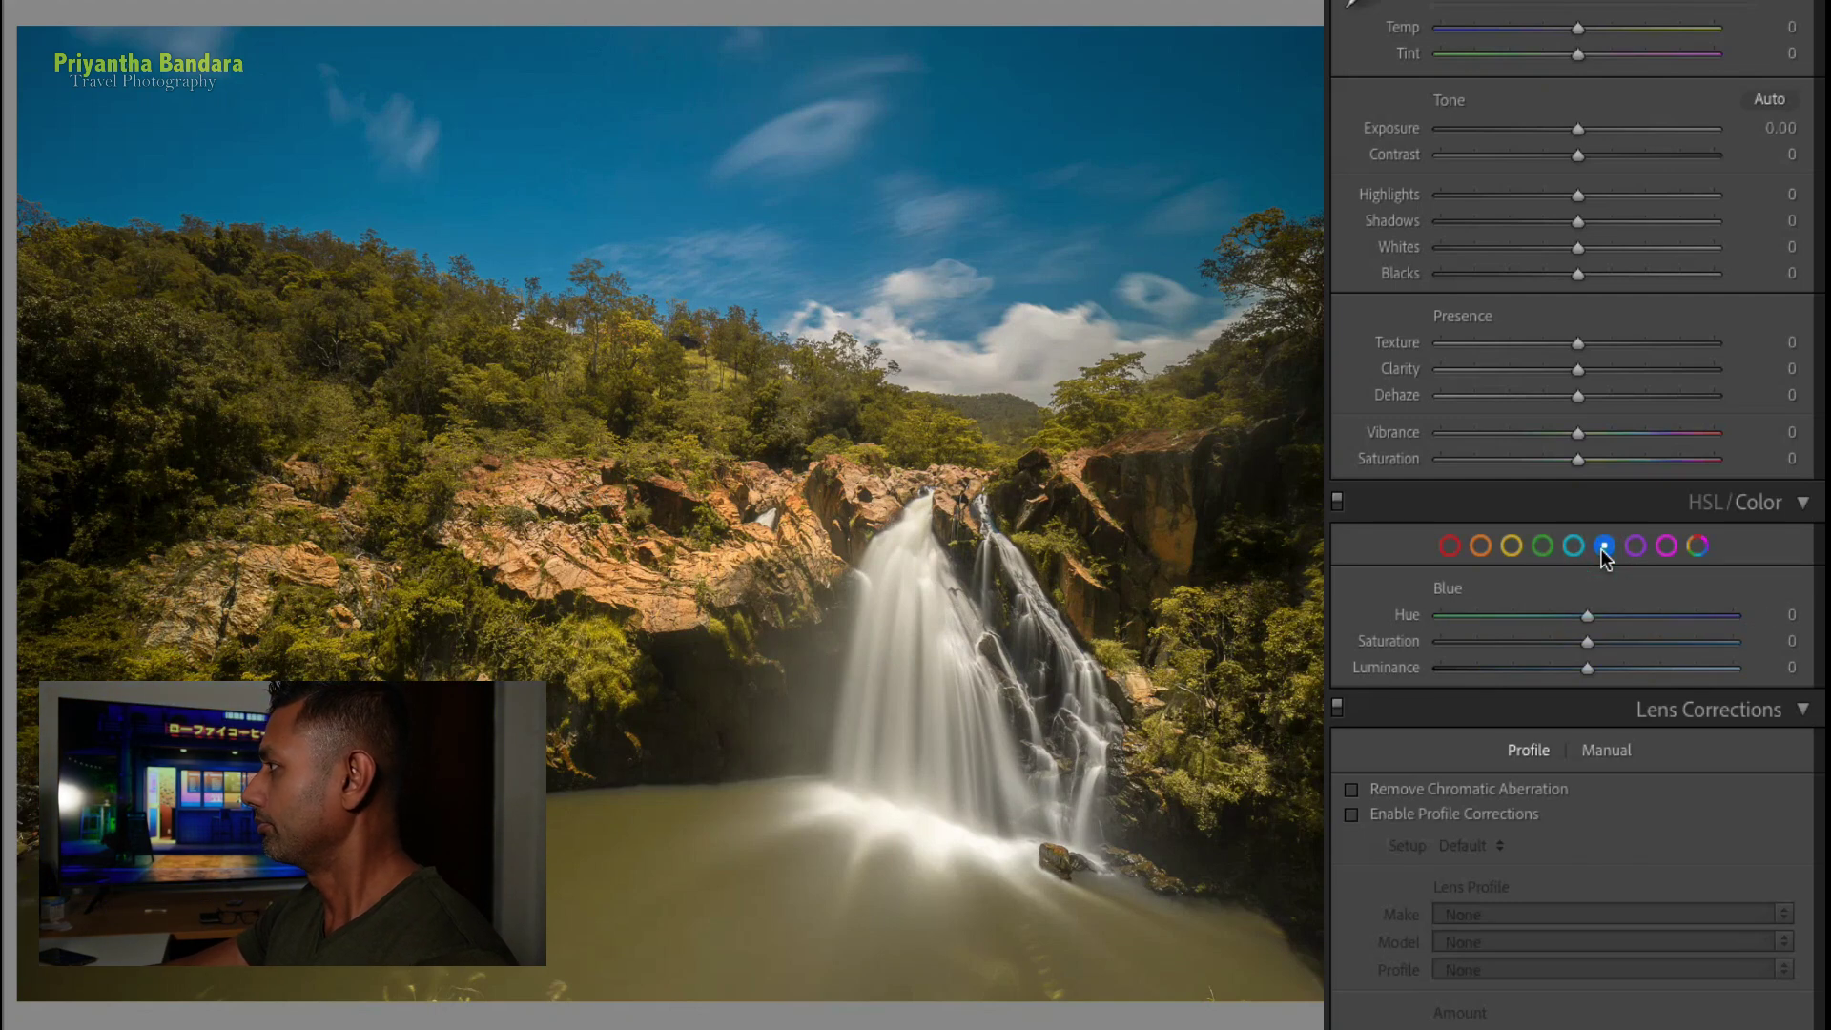
left_click(1587, 616)
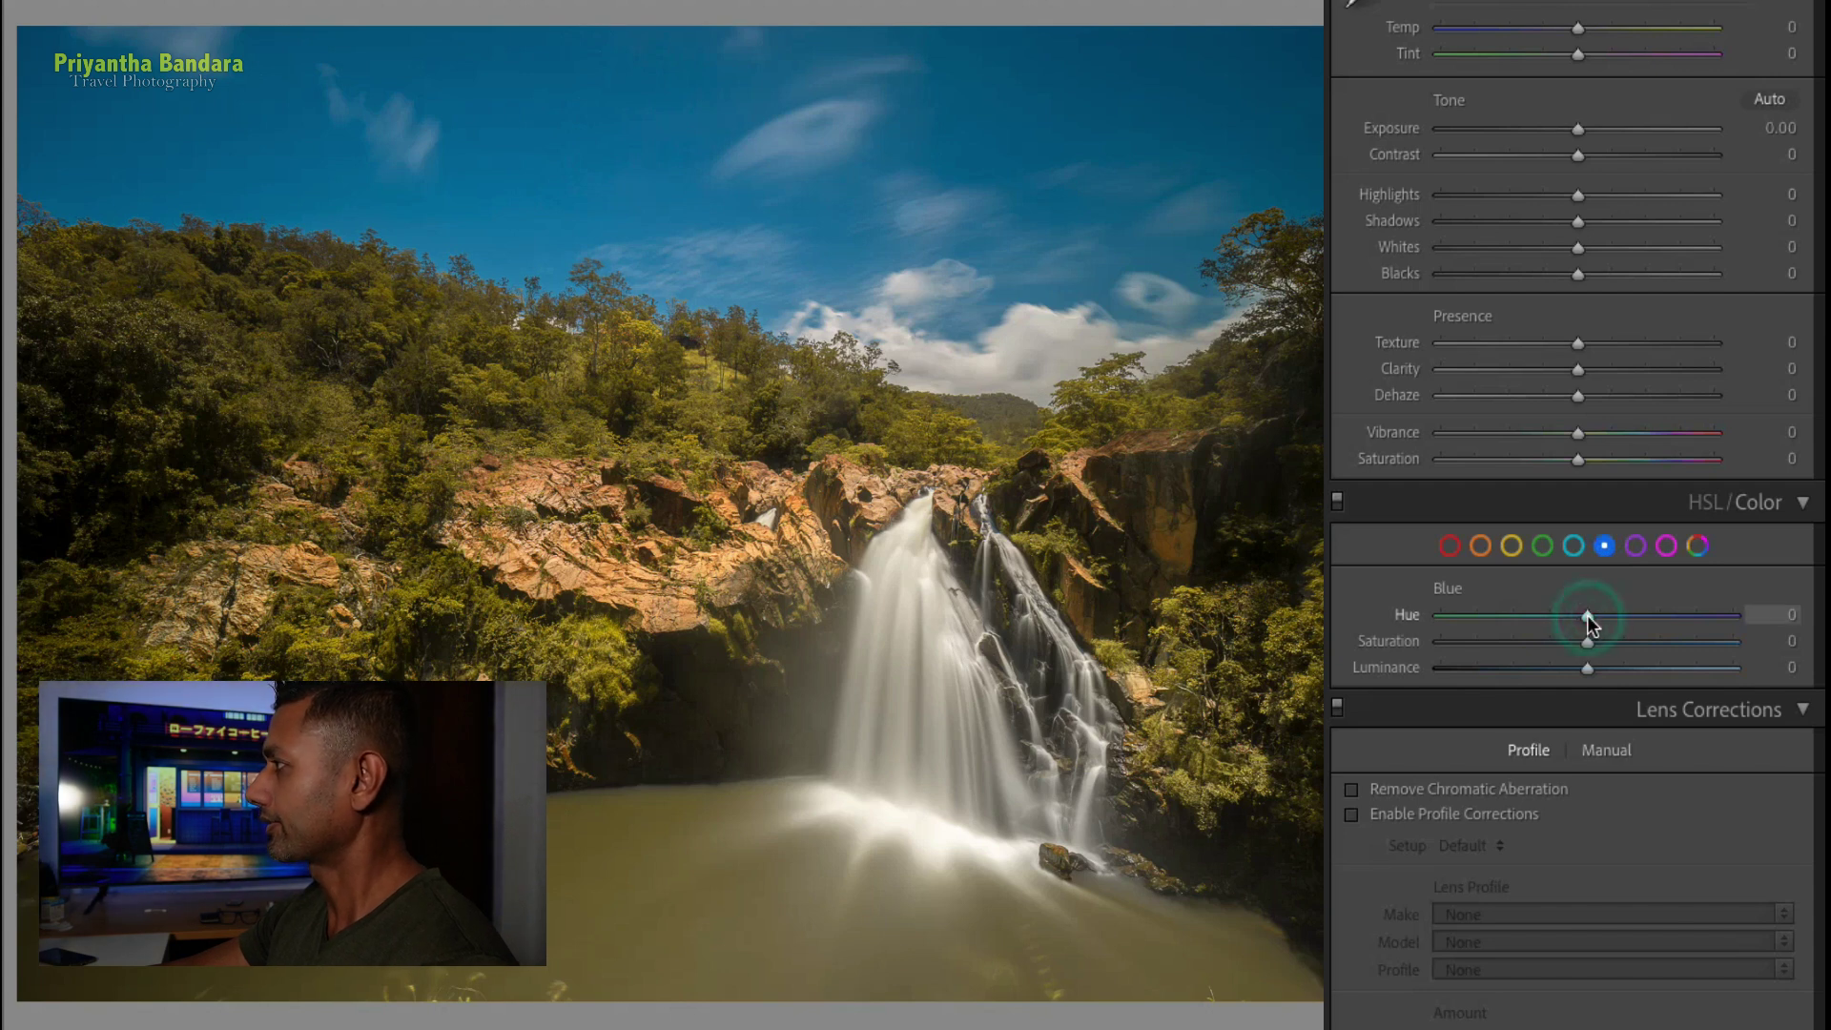
left_click_drag(1587, 615, 1469, 618)
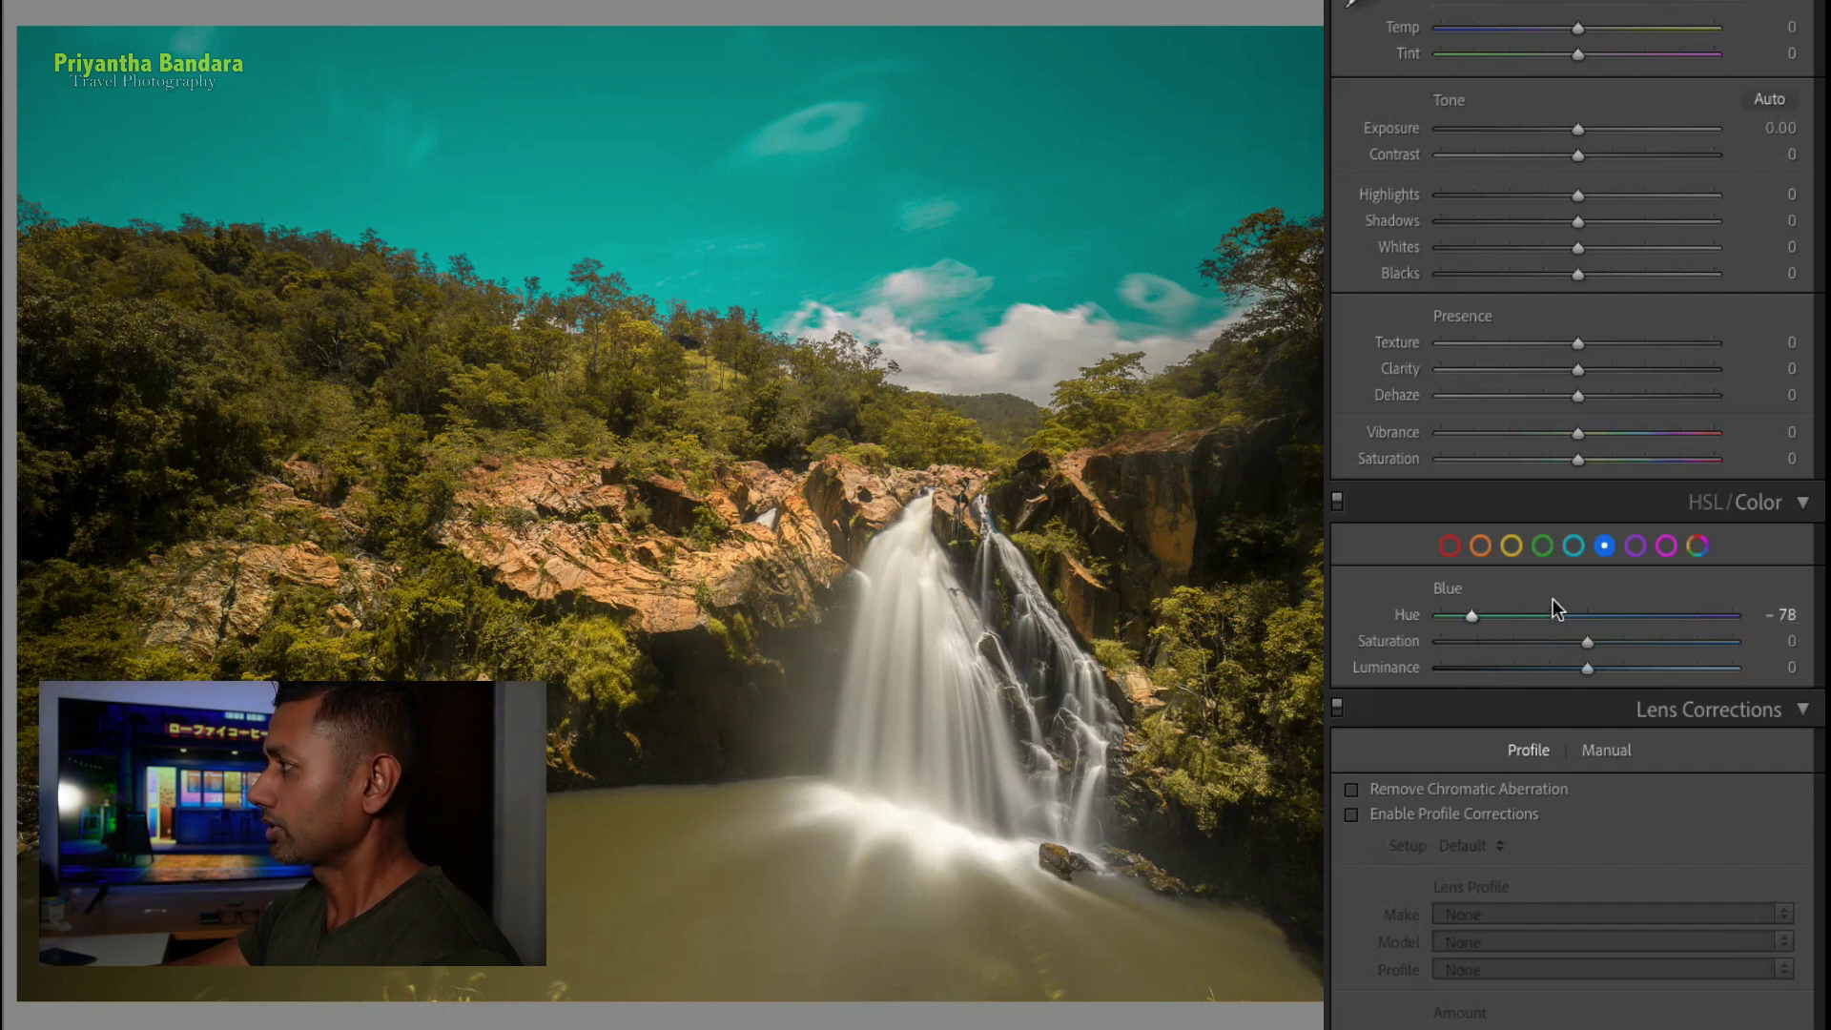
Adjust the yellows to hue +25 and saturation +48
left_click(1511, 547)
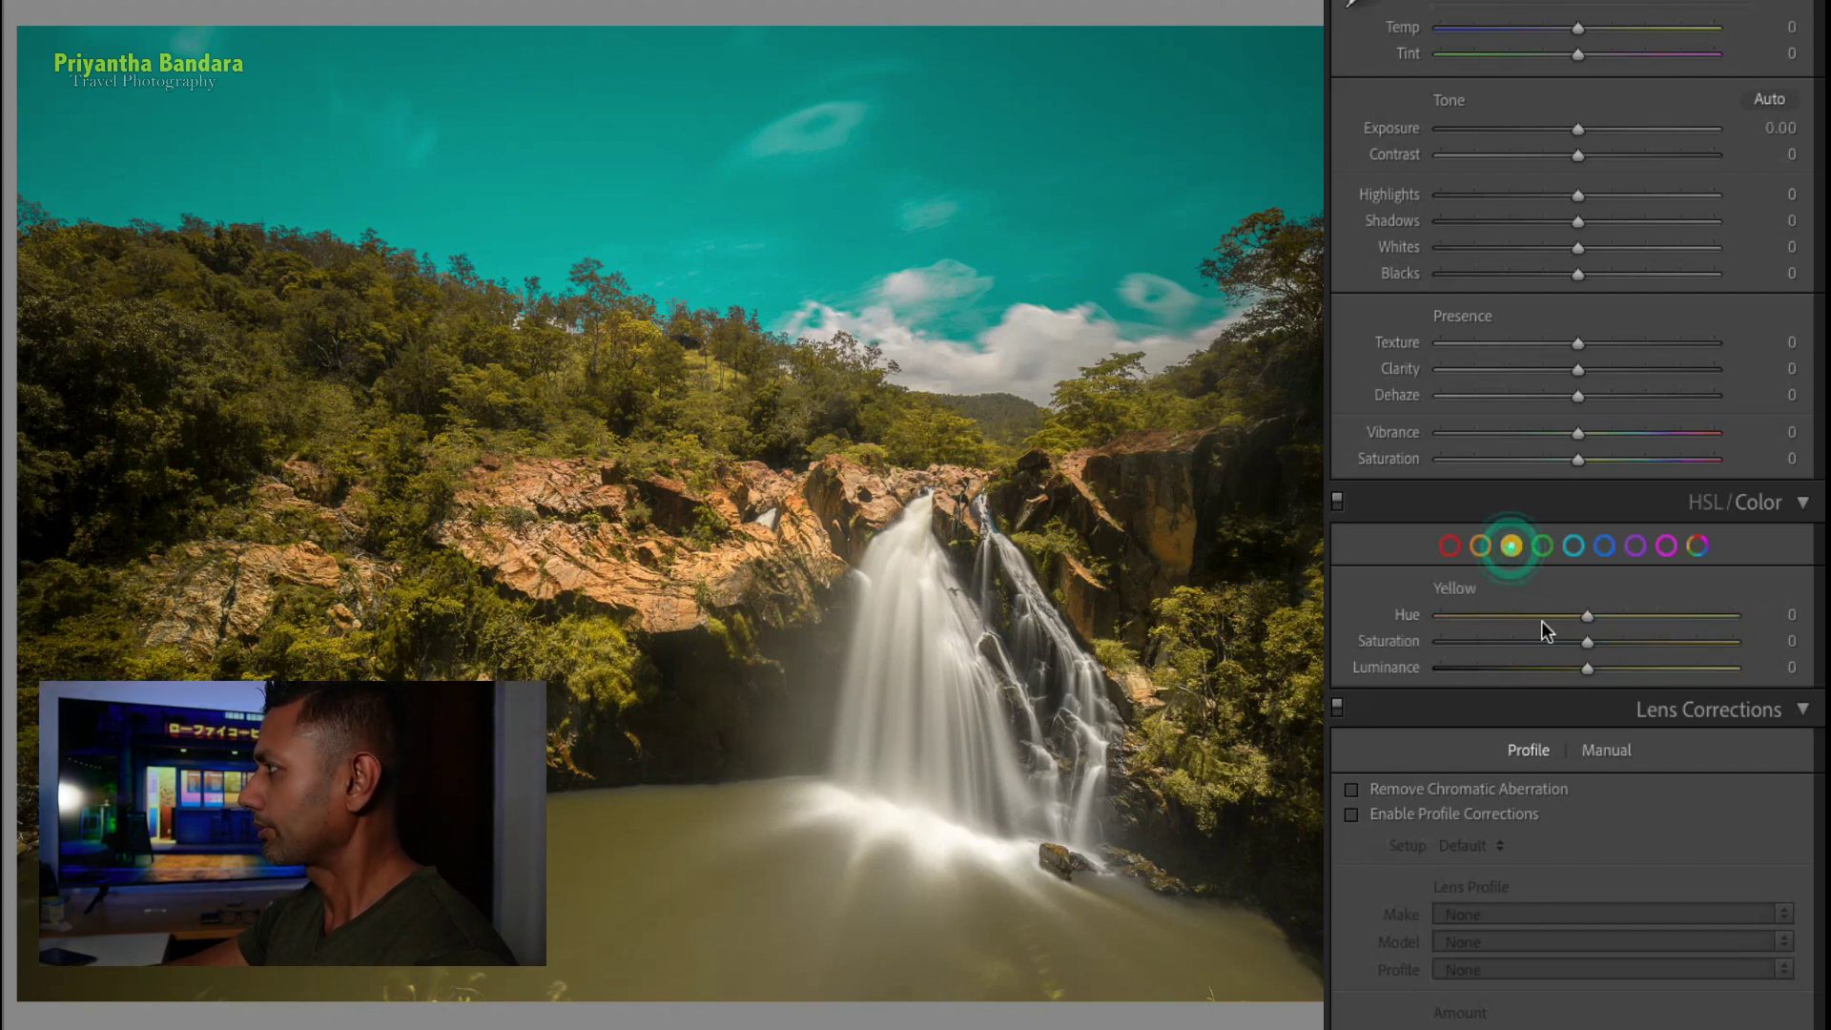
left_click(1625, 616)
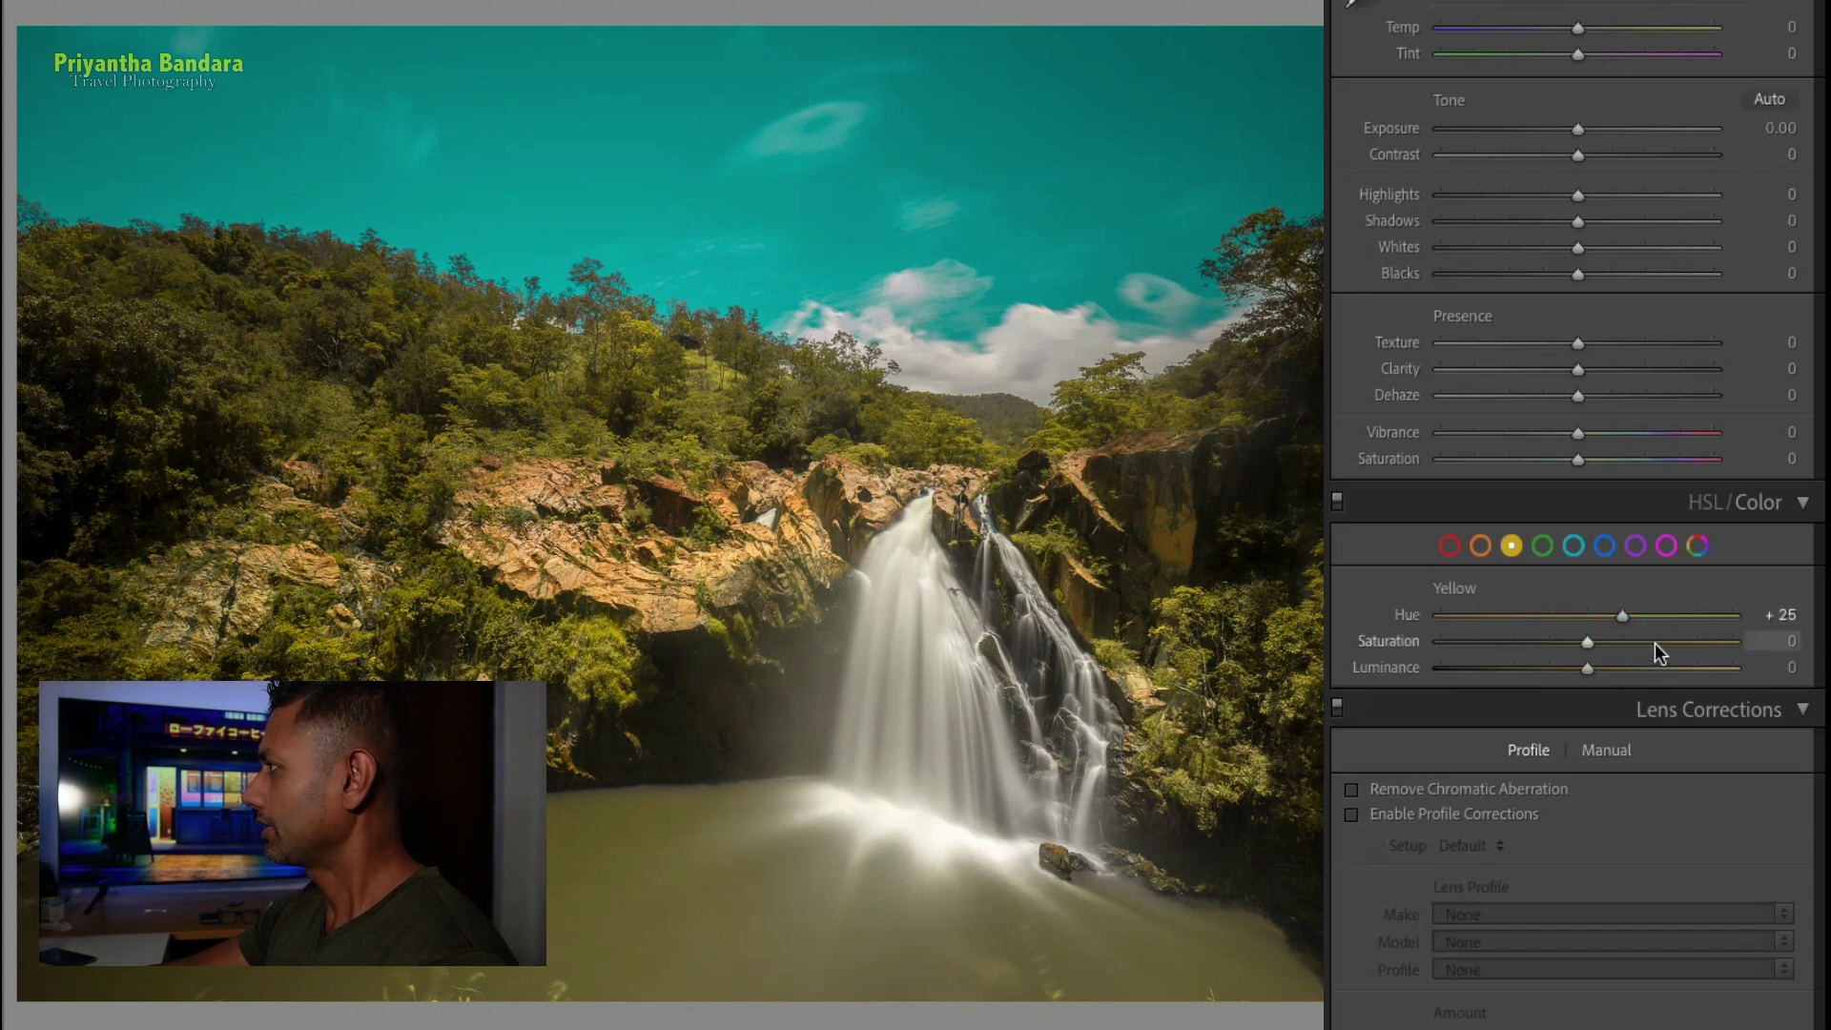
left_click(1656, 643)
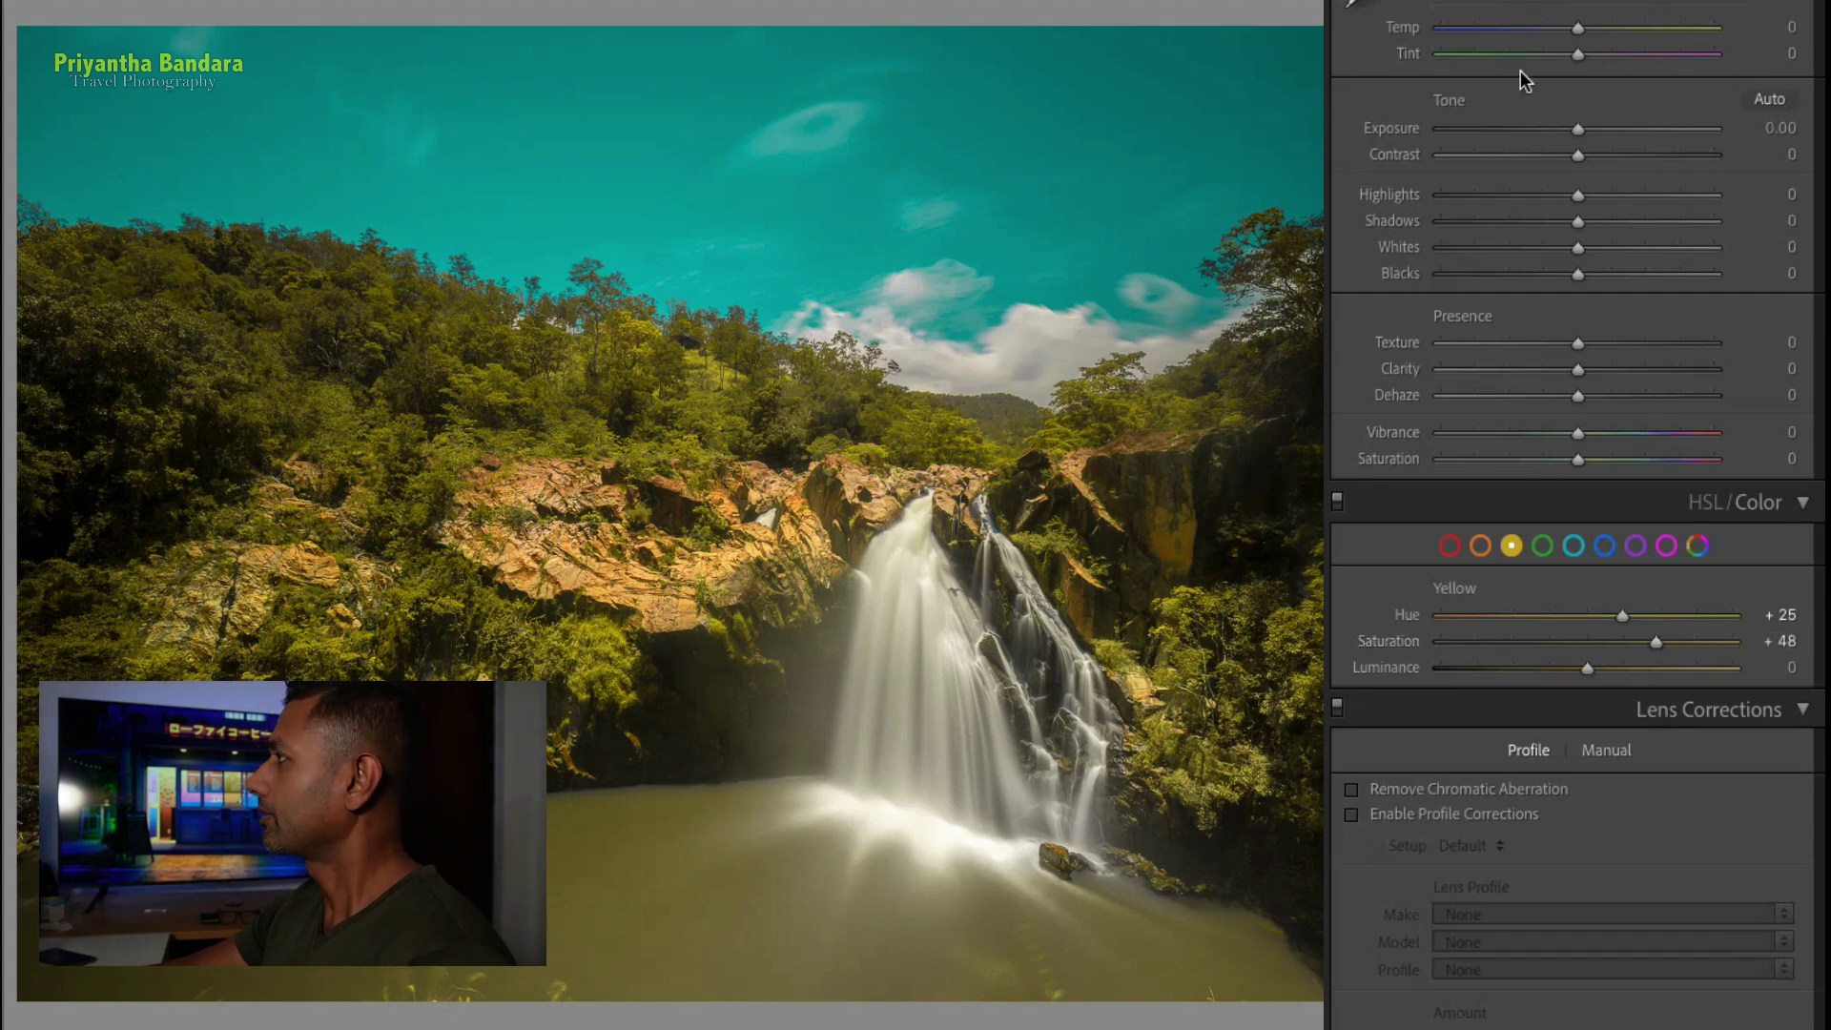
Cool the white balance to a temperature of -24 and inspect the waterfall up close
scroll(1579, 34, "up", 5)
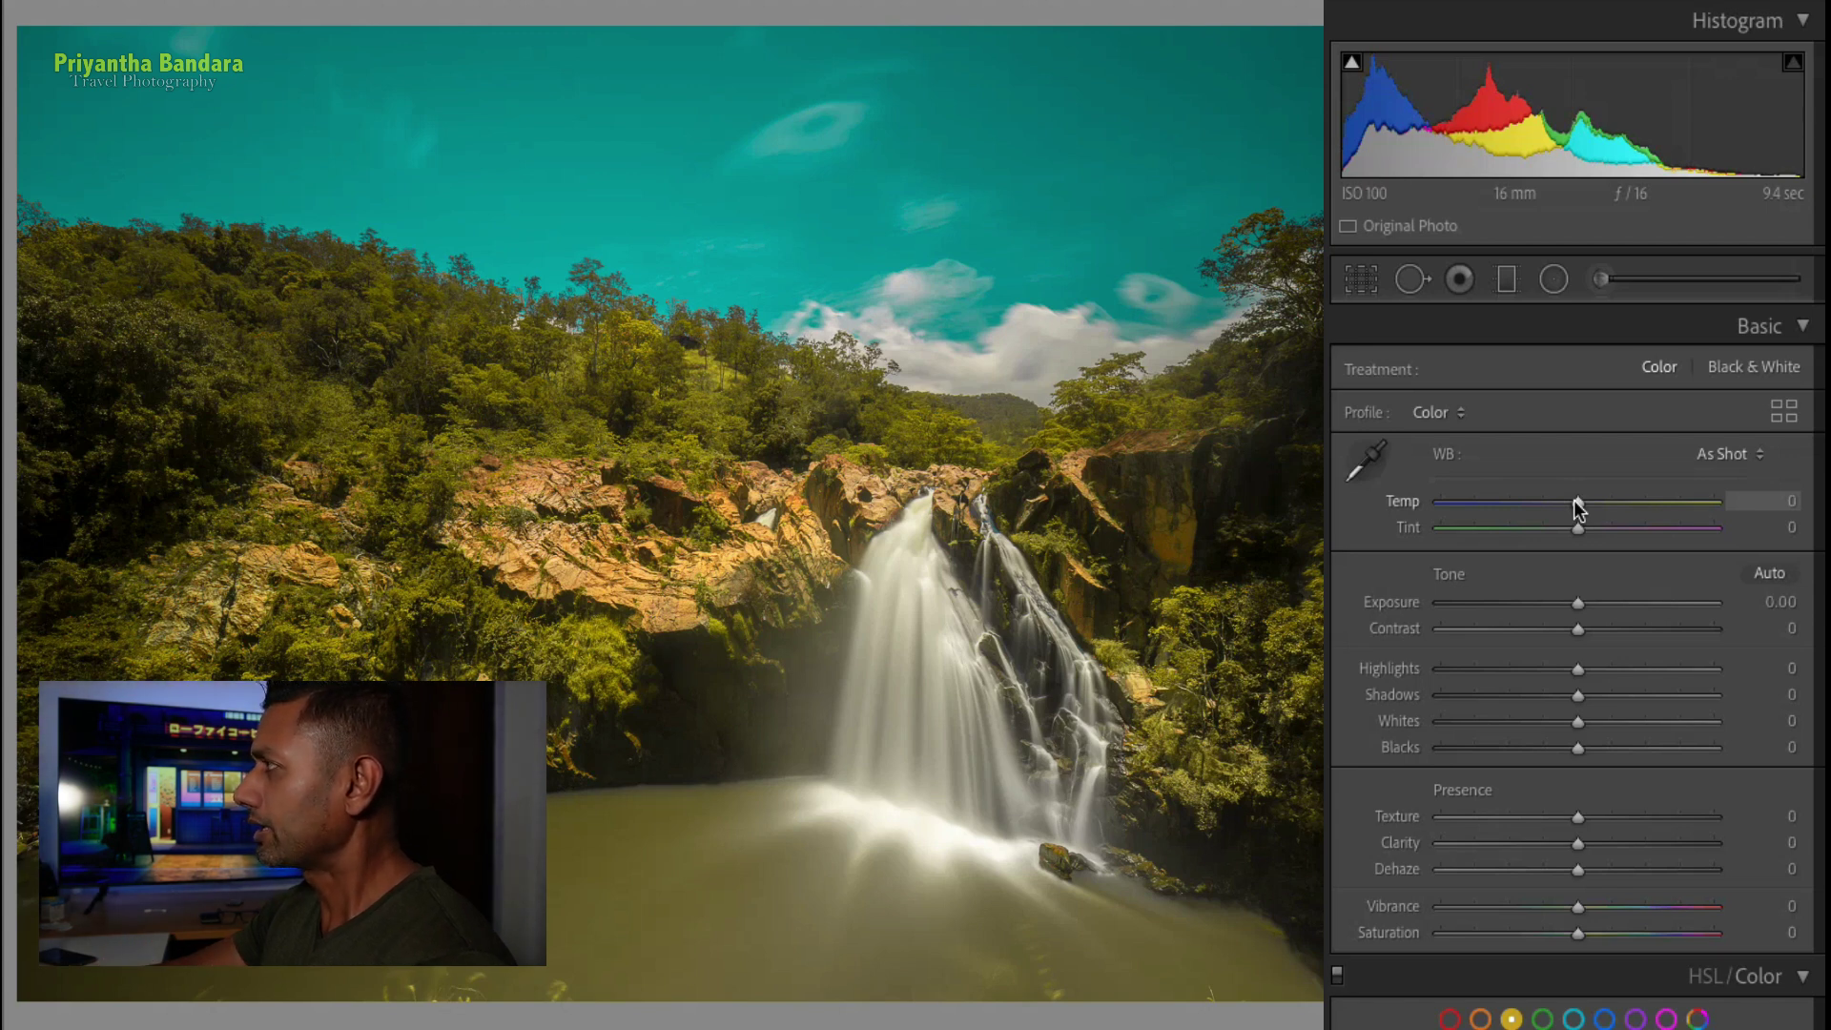
left_click_drag(1575, 500, 1543, 502)
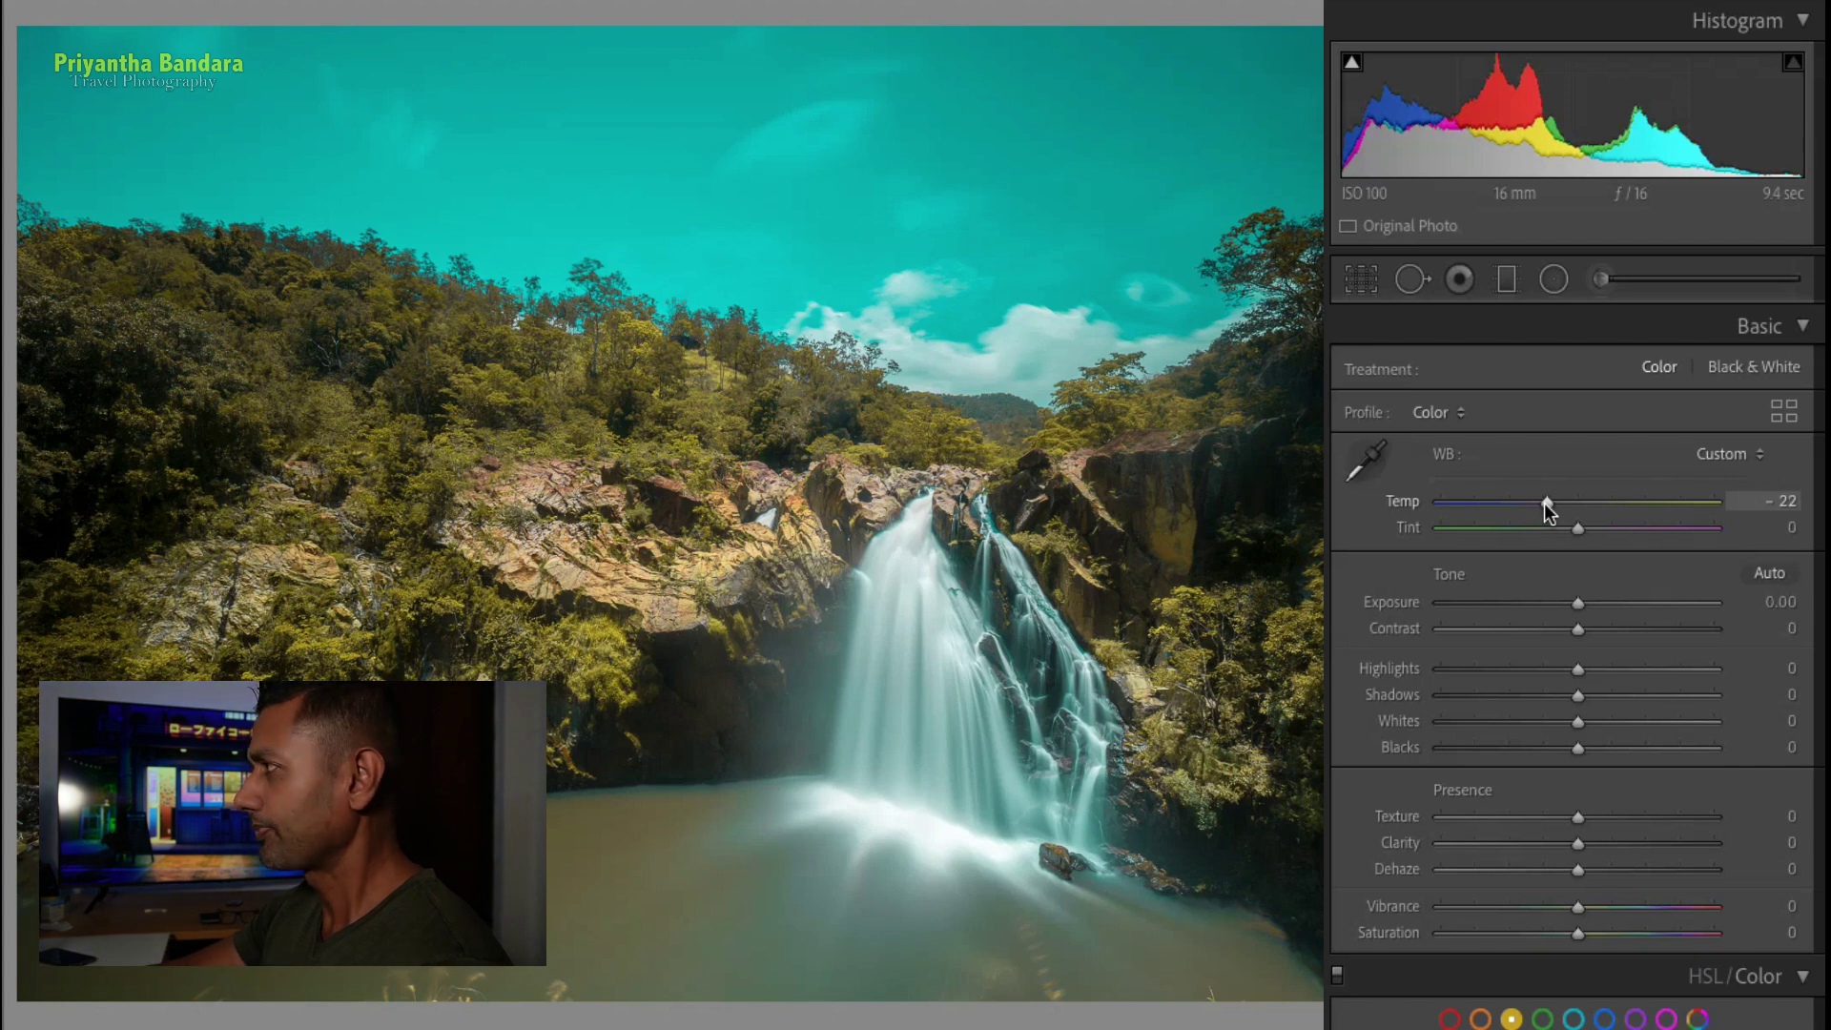
left_click_drag(1544, 503, 1547, 513)
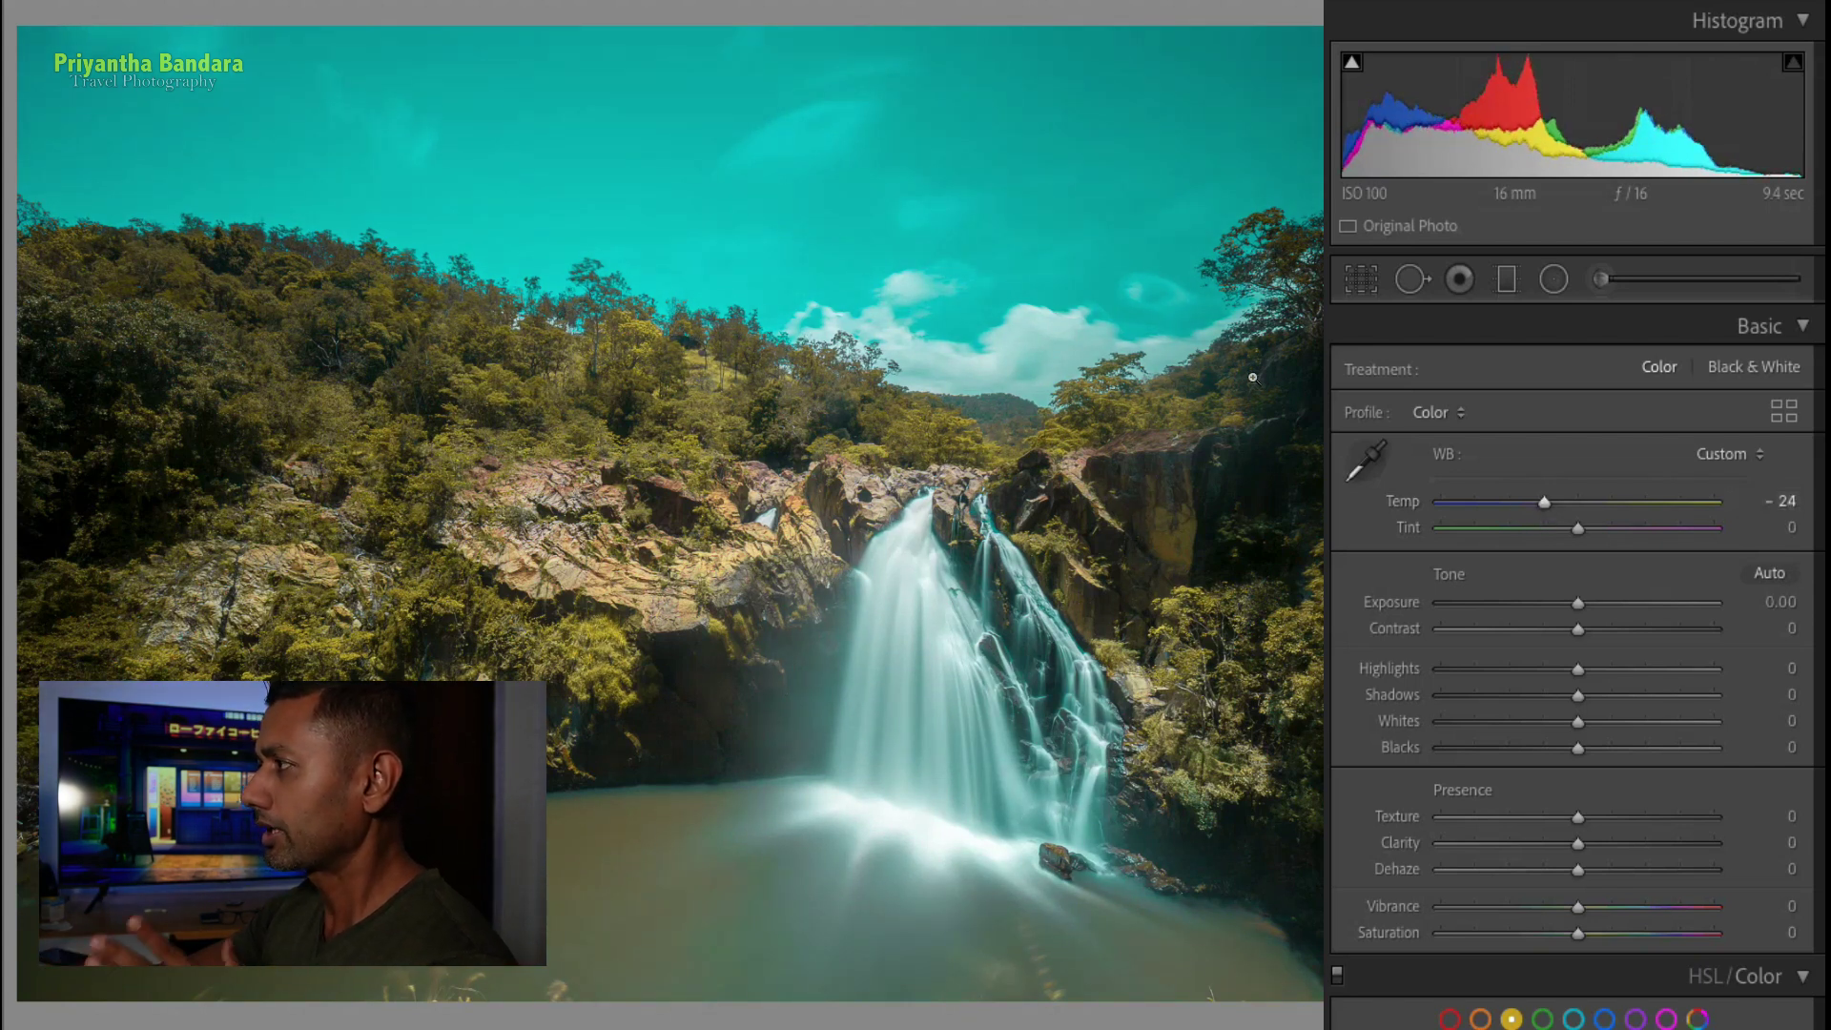
left_click(911, 568)
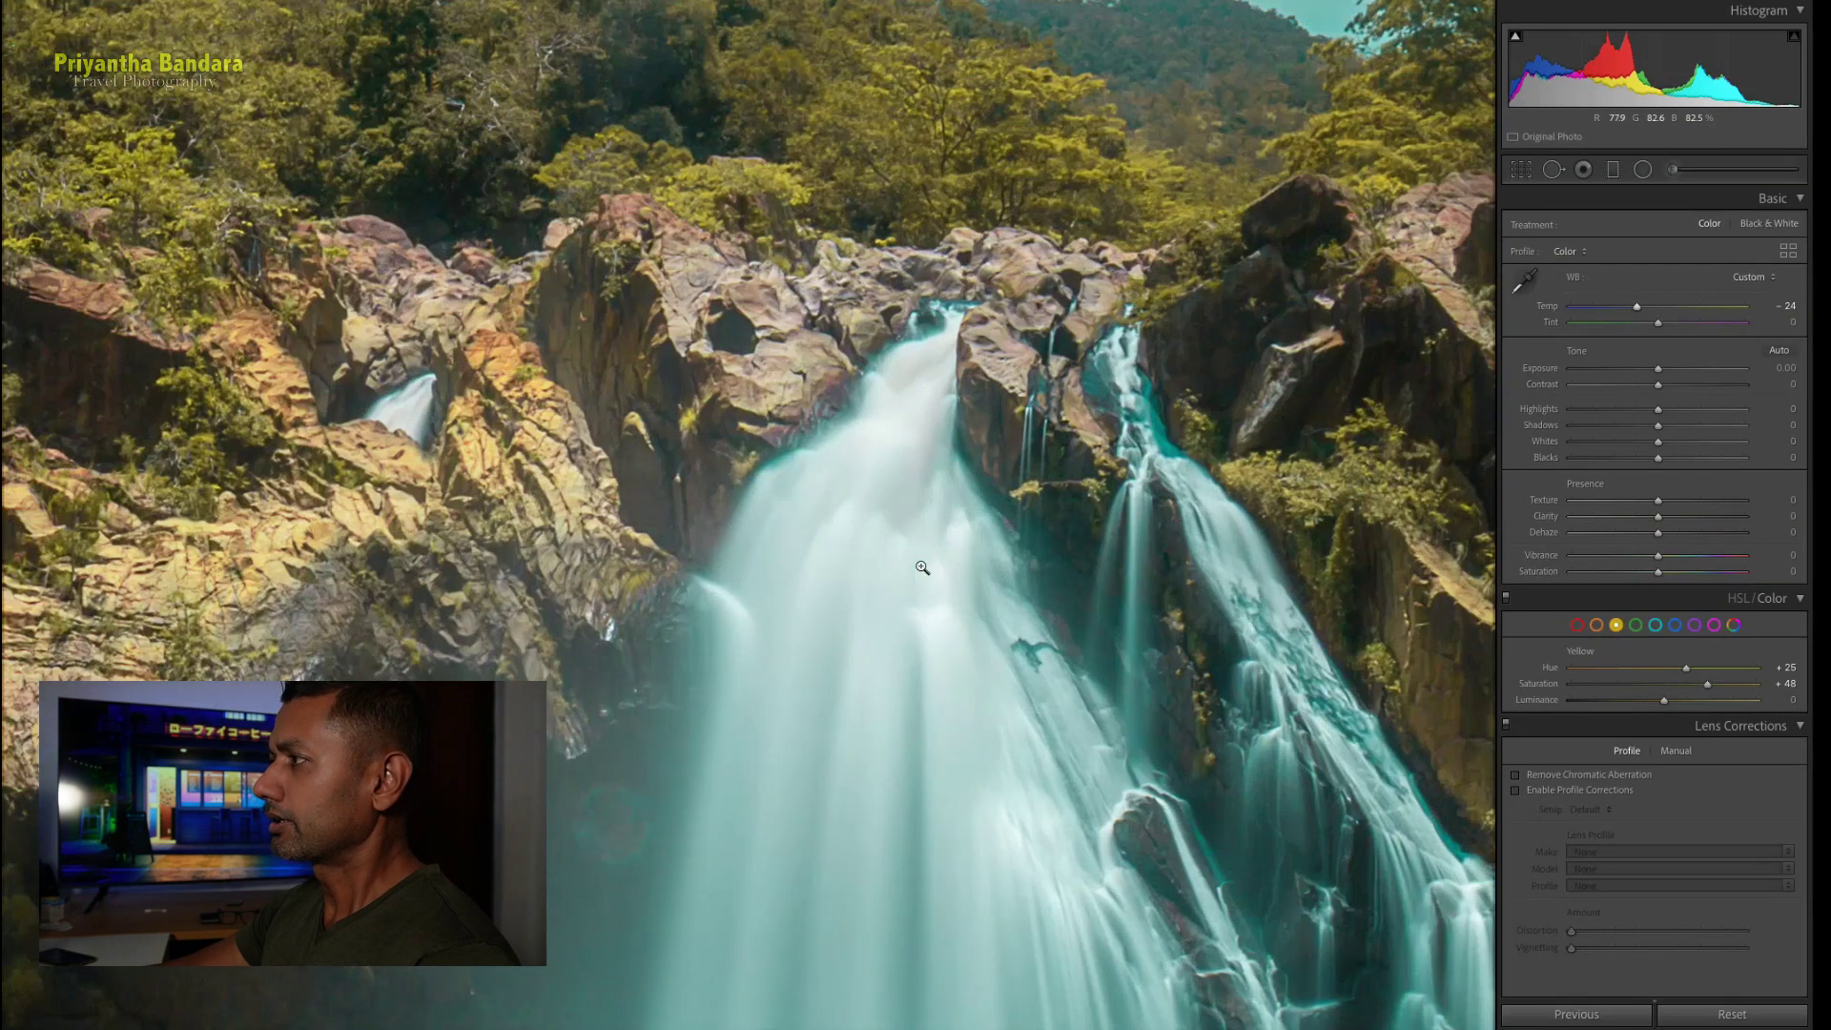
left_click(922, 568)
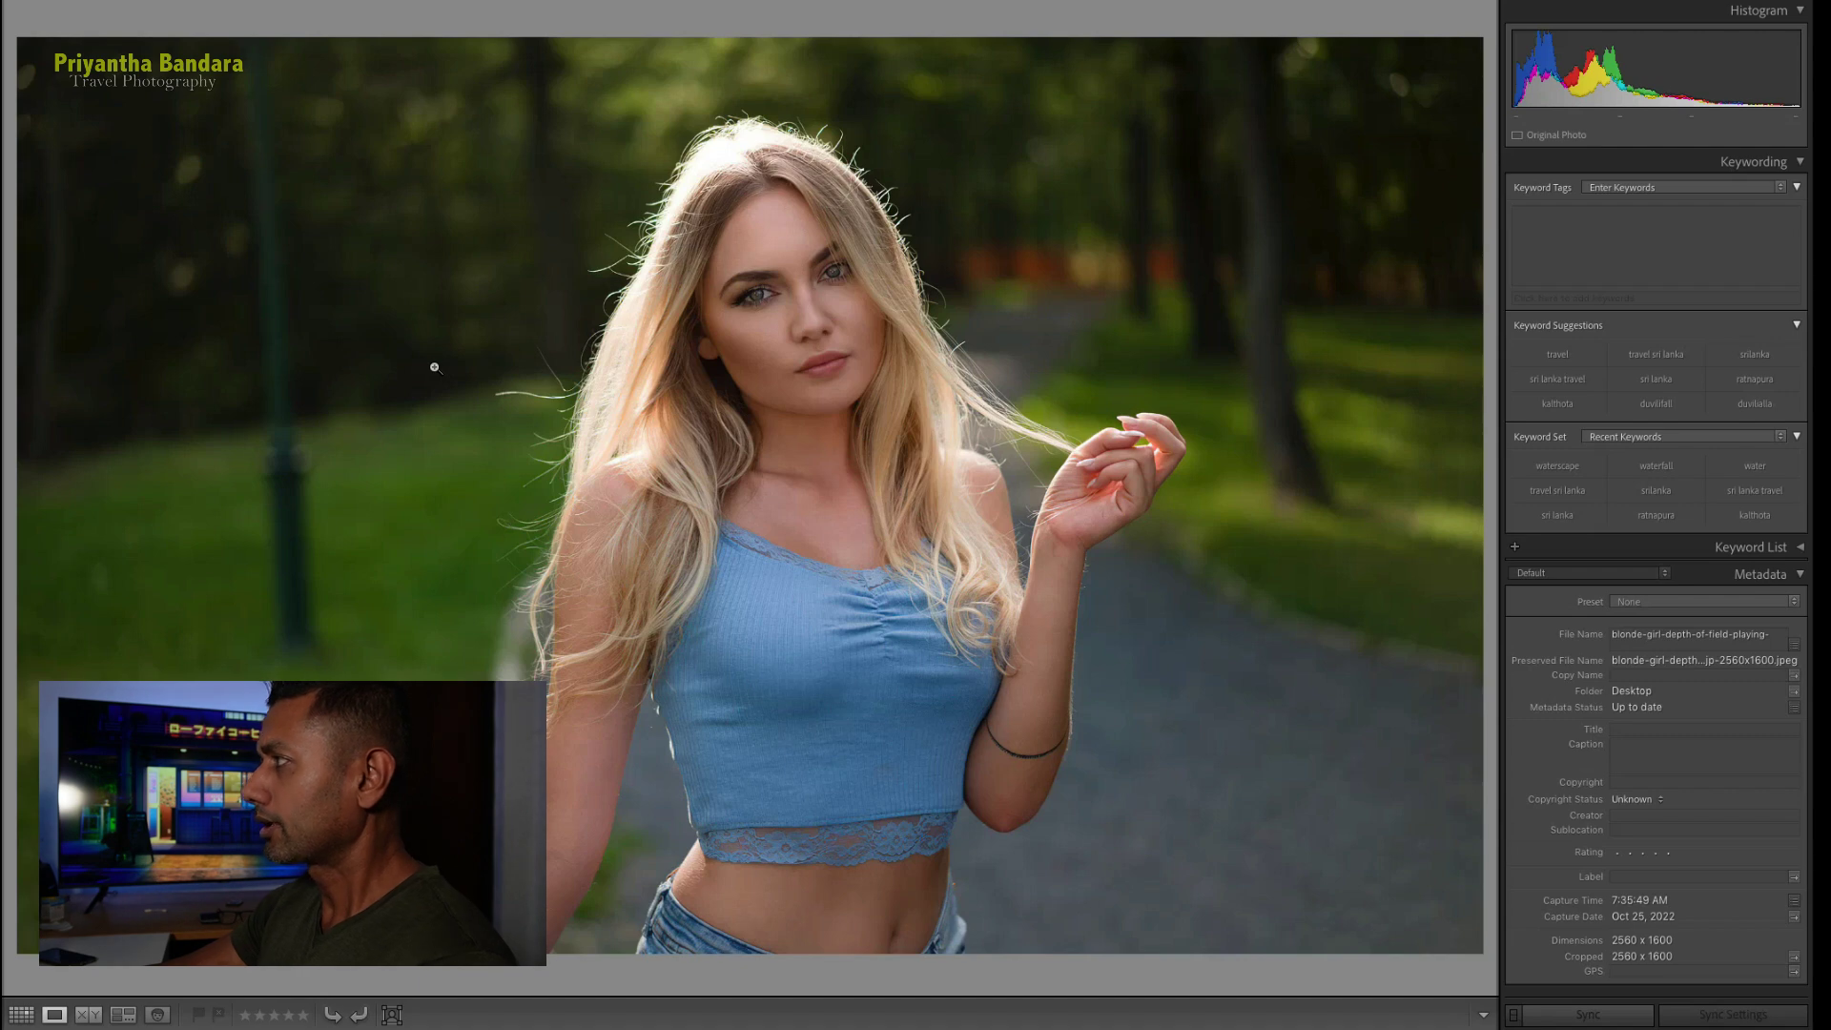
Open the blonde woman's portrait for developing and set its oranges to hue +7, saturation +44 and luminance +26
key("d")
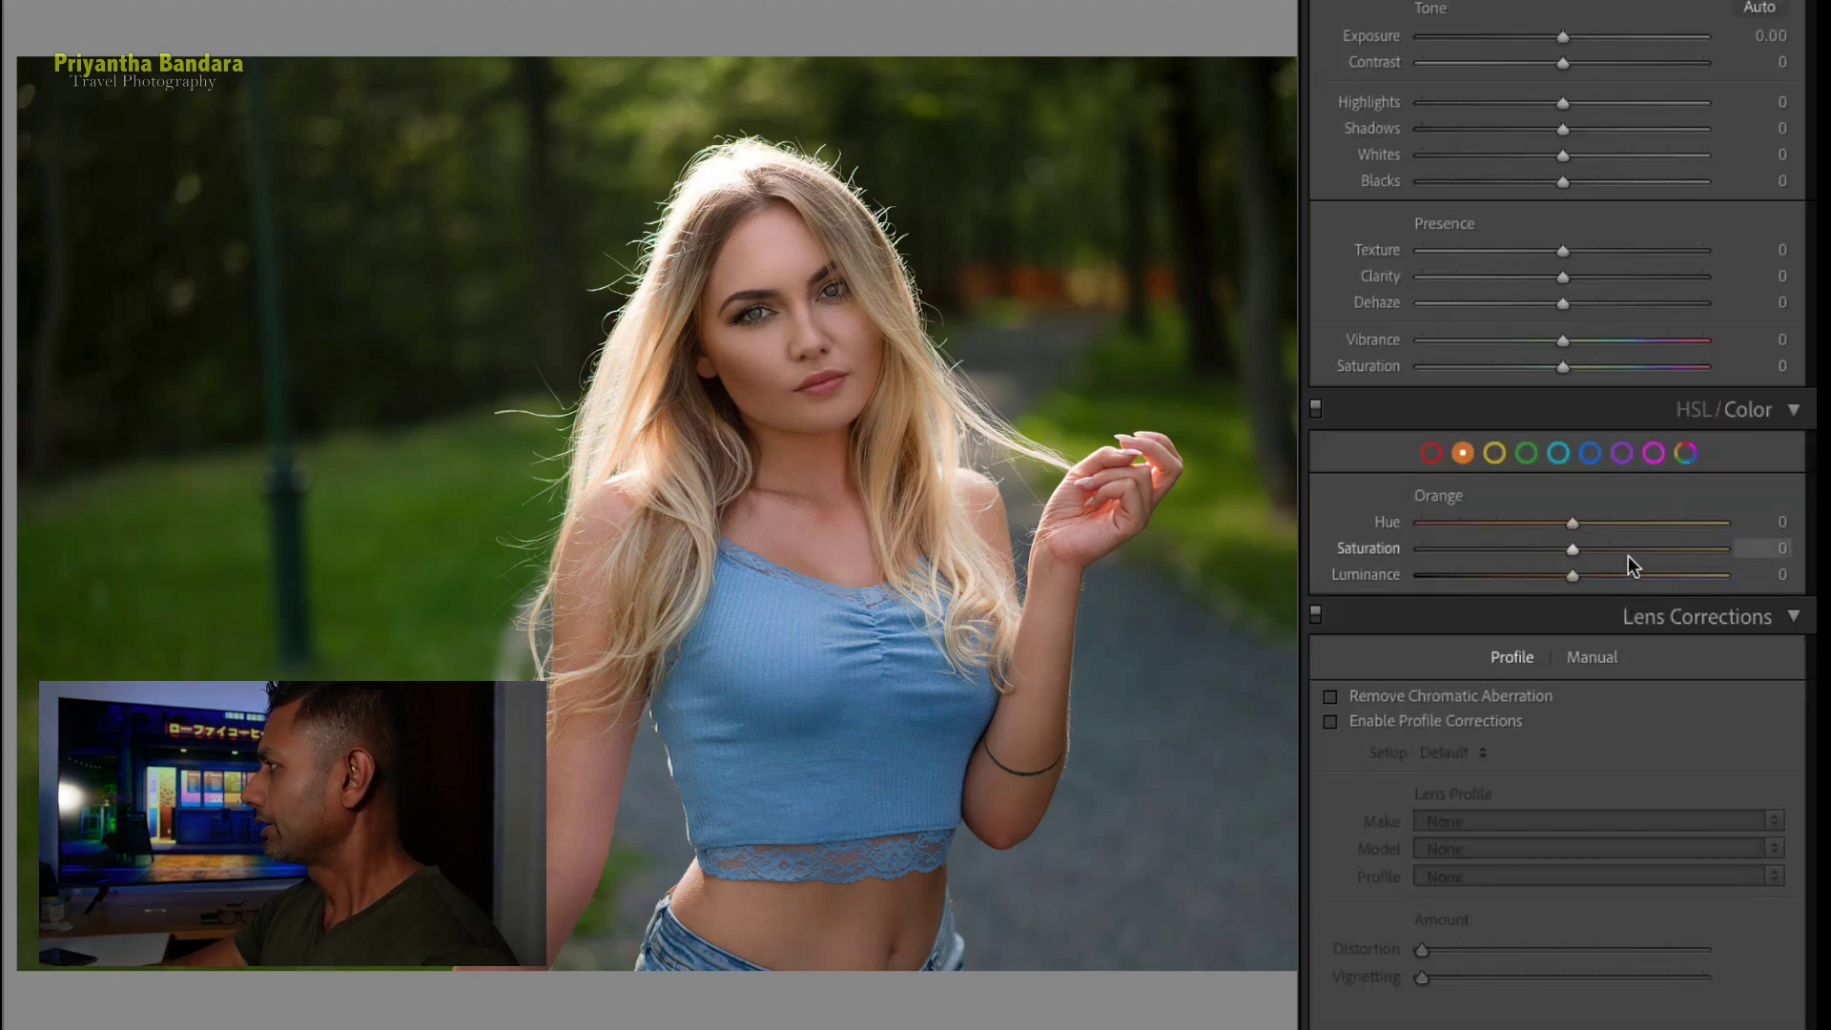
left_click(1637, 549)
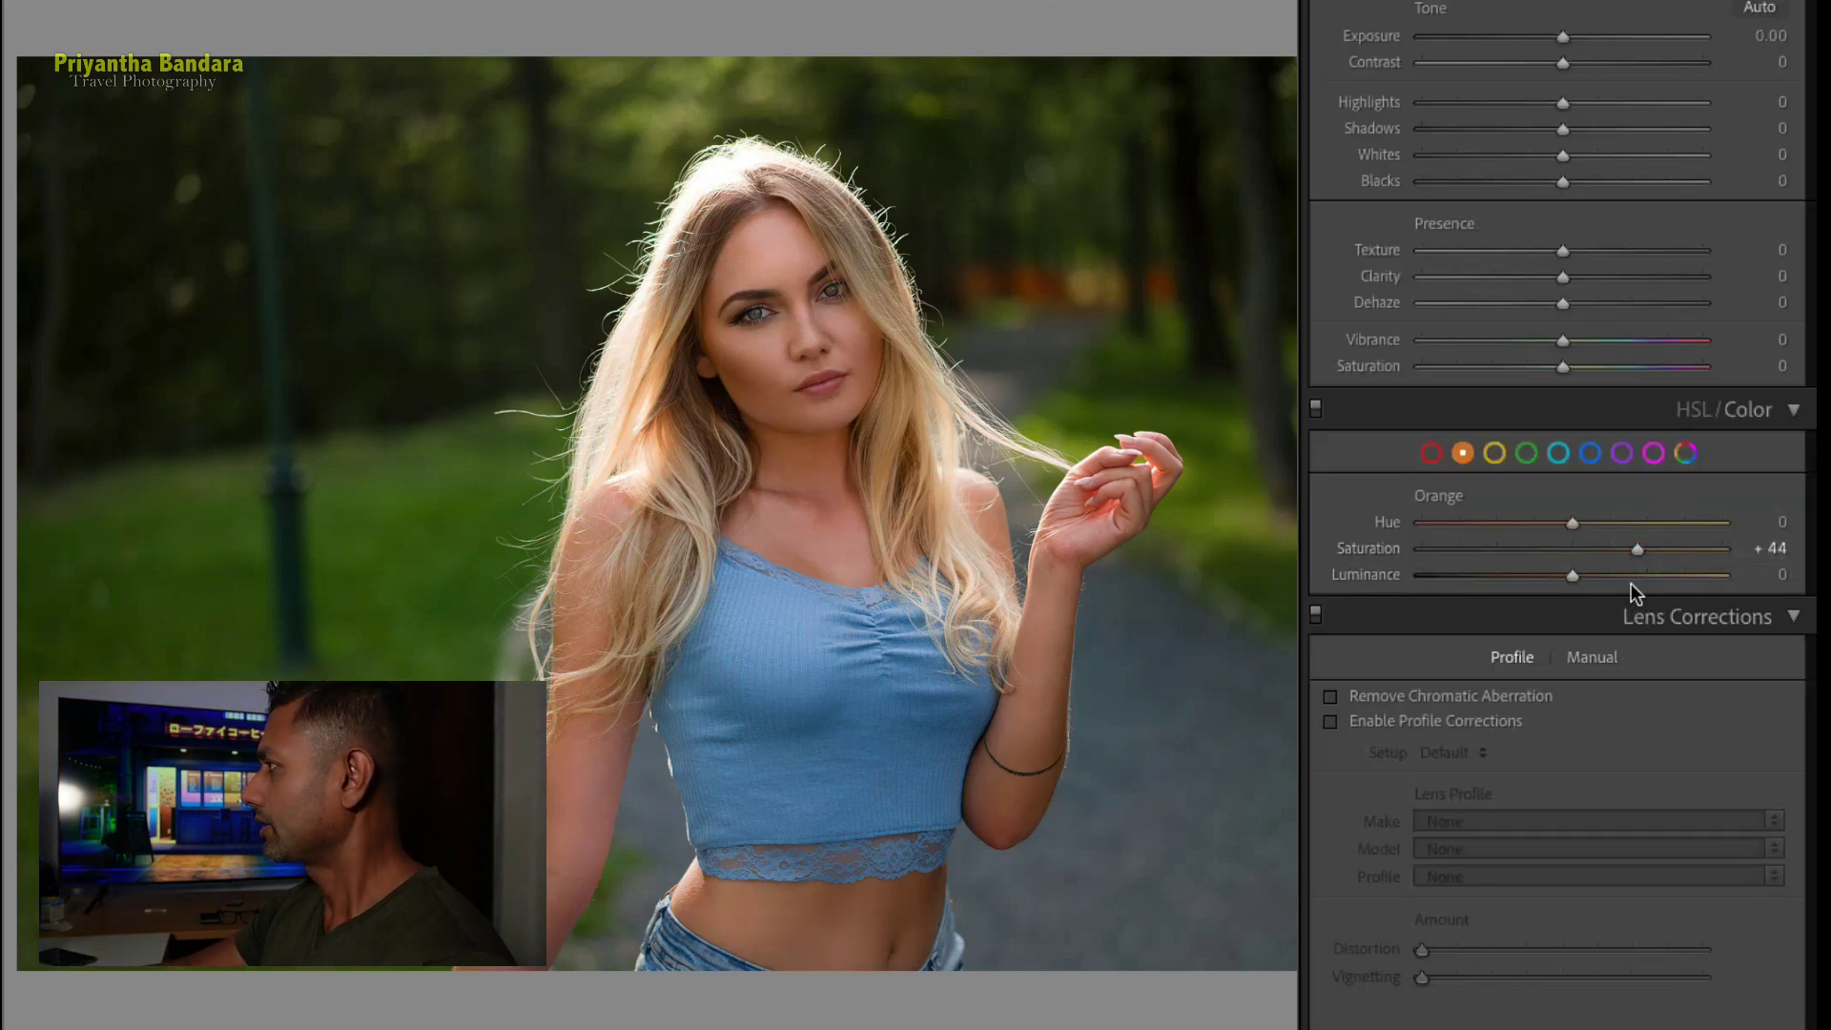
left_click(1610, 574)
left_click(1570, 523)
mouse_move(1570, 522)
left_mouse_down()
mouse_move(1551, 522)
mouse_move(1598, 523)
mouse_move(1583, 523)
left_mouse_up()
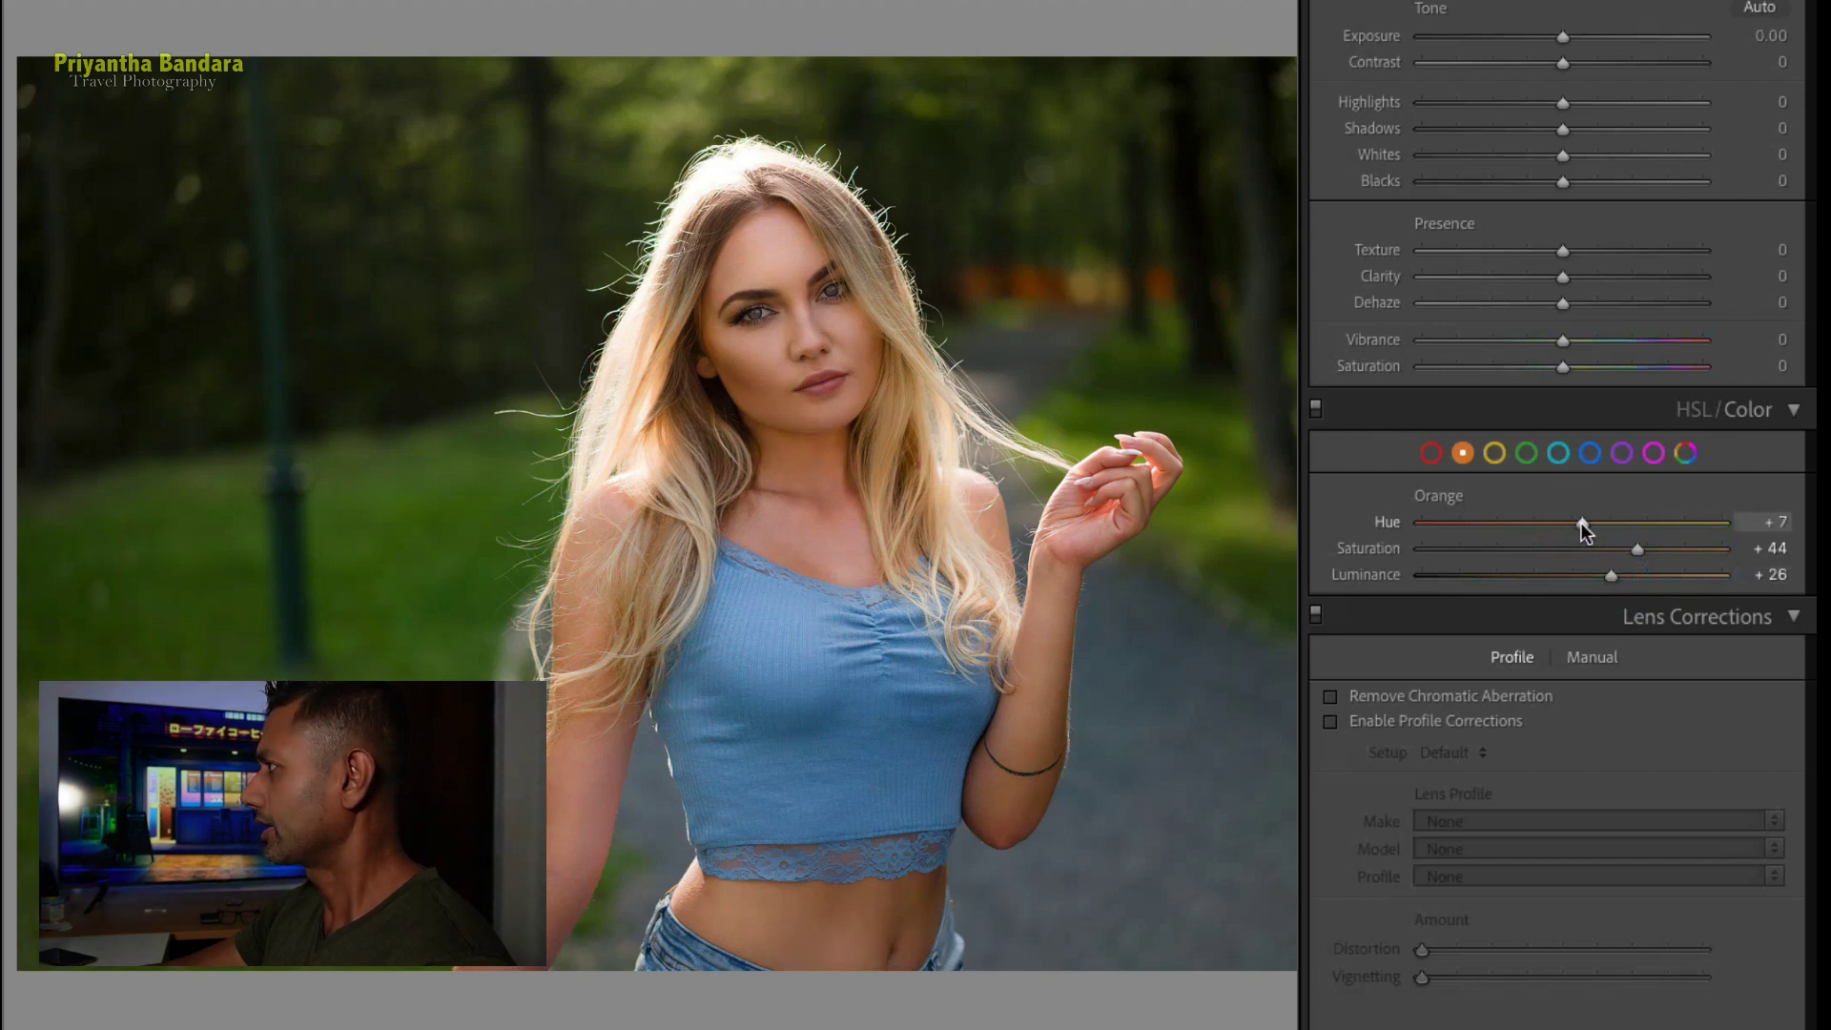
Set the portrait's green hue to -91 and its blue hue to -82
left_click(1526, 452)
left_click_drag(1526, 525, 1432, 520)
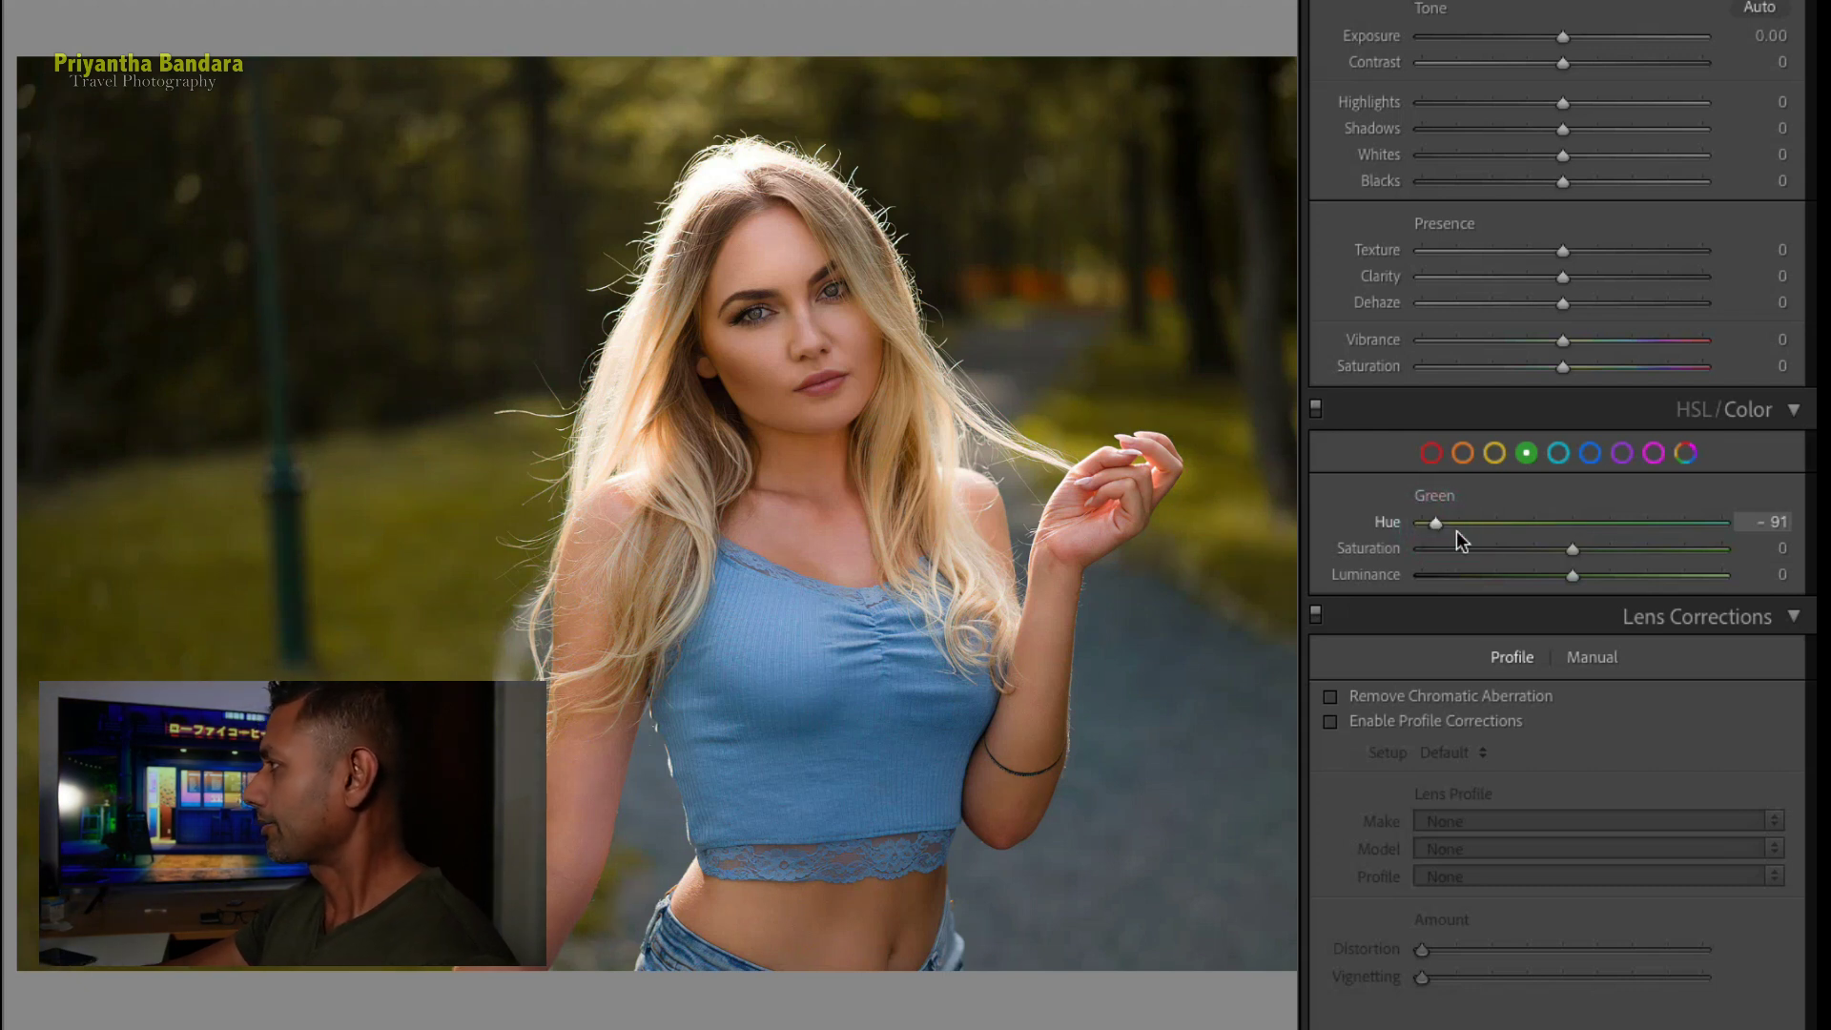
left_click(1592, 454)
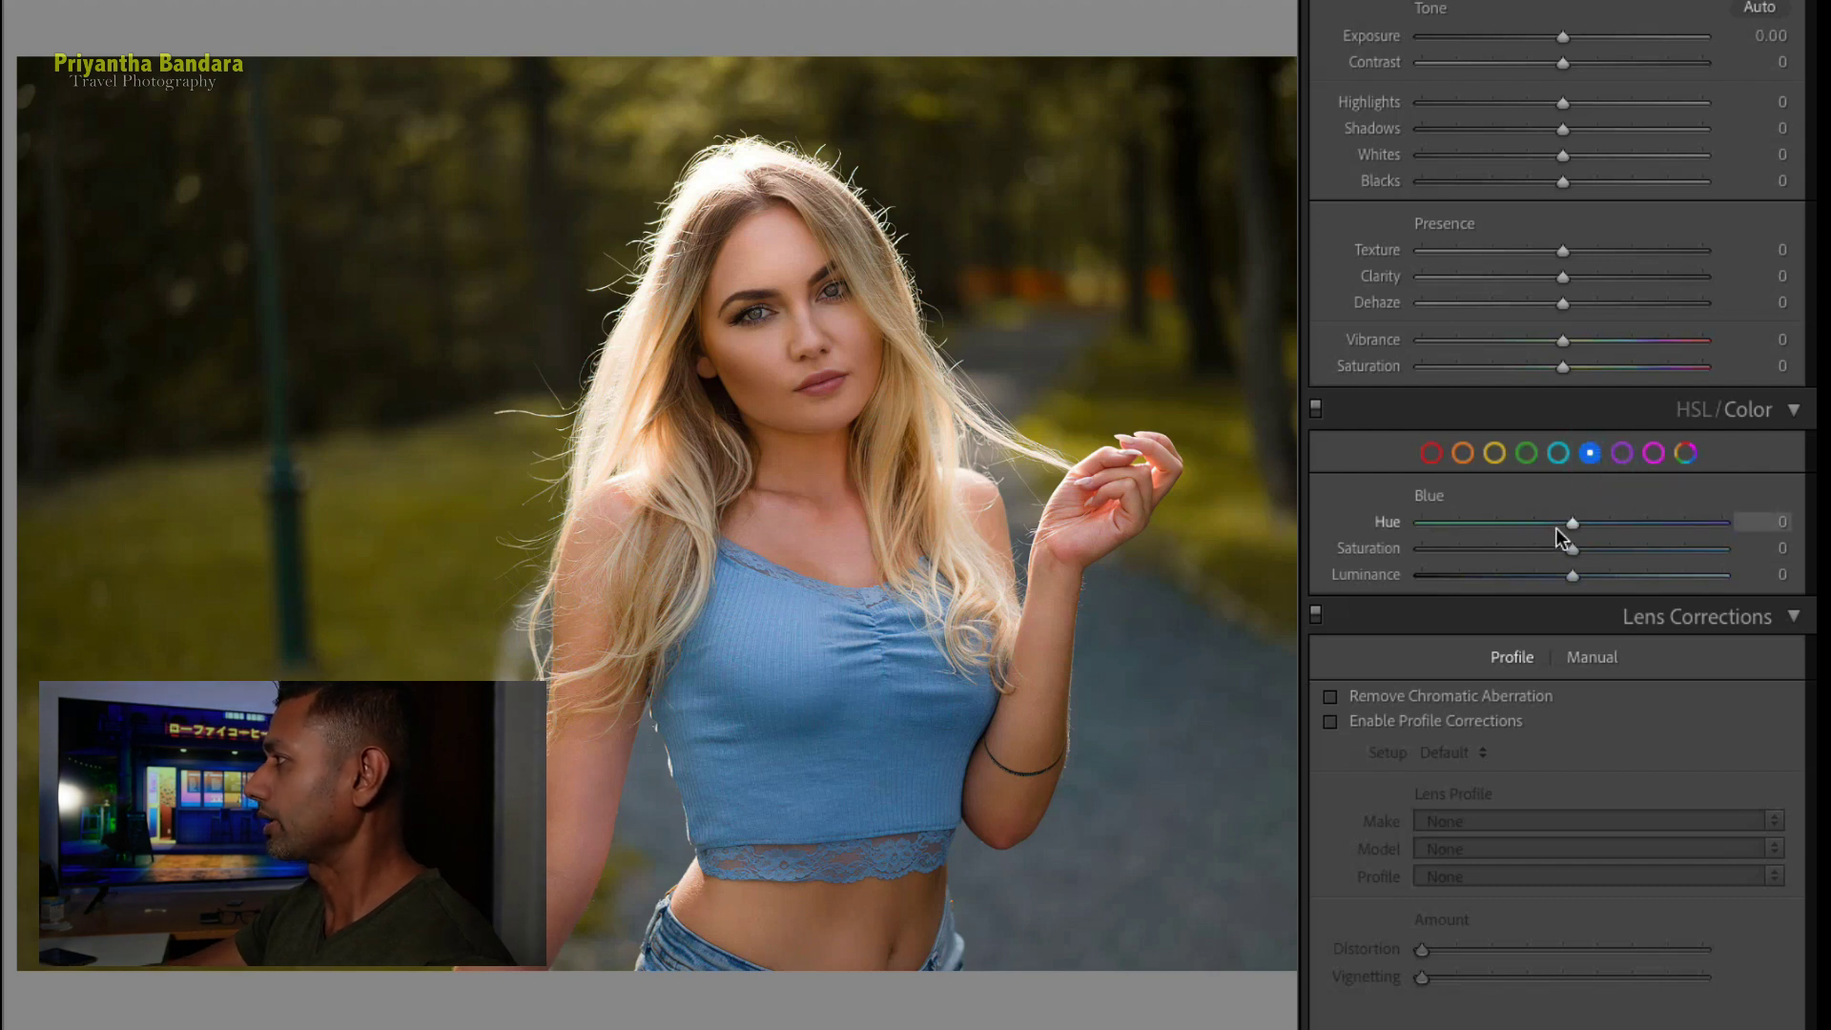
left_click_drag(1568, 523, 1444, 540)
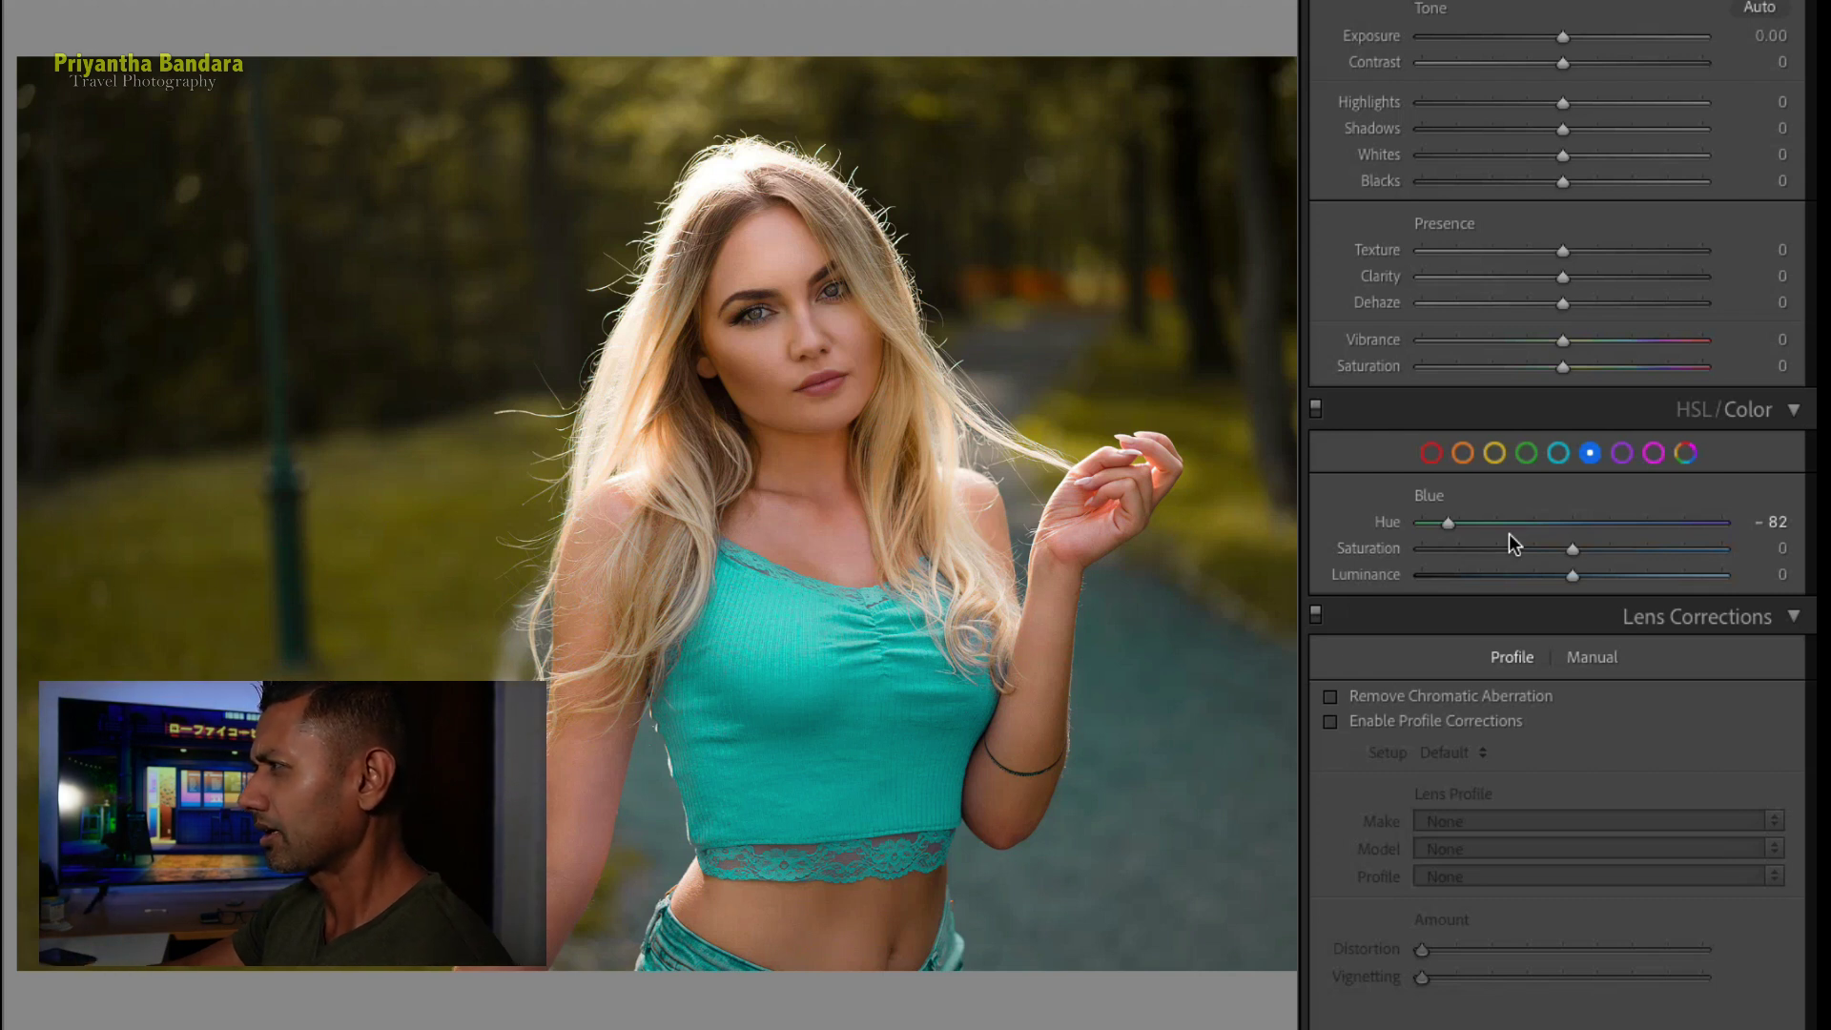
Raise the portrait's vibrance to +23 and cool its white balance temperature to -13
left_click(1593, 340)
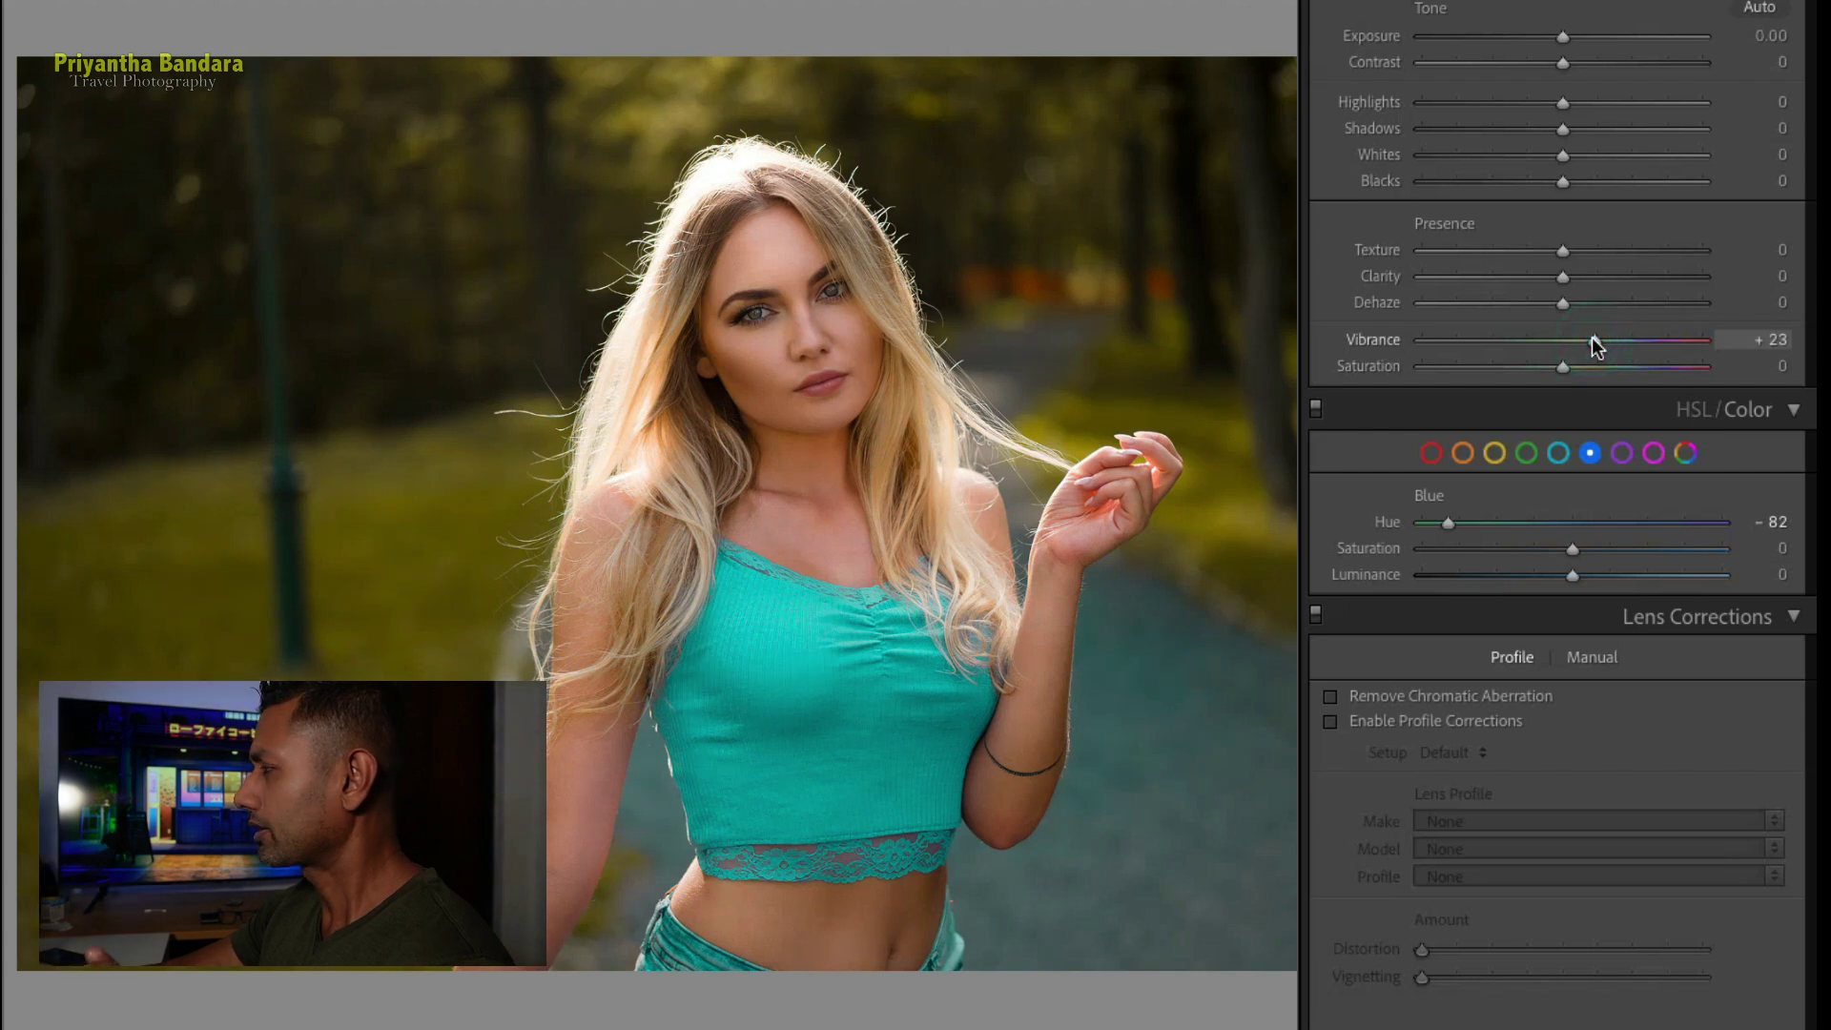
scroll(1560, 492, "up", 5)
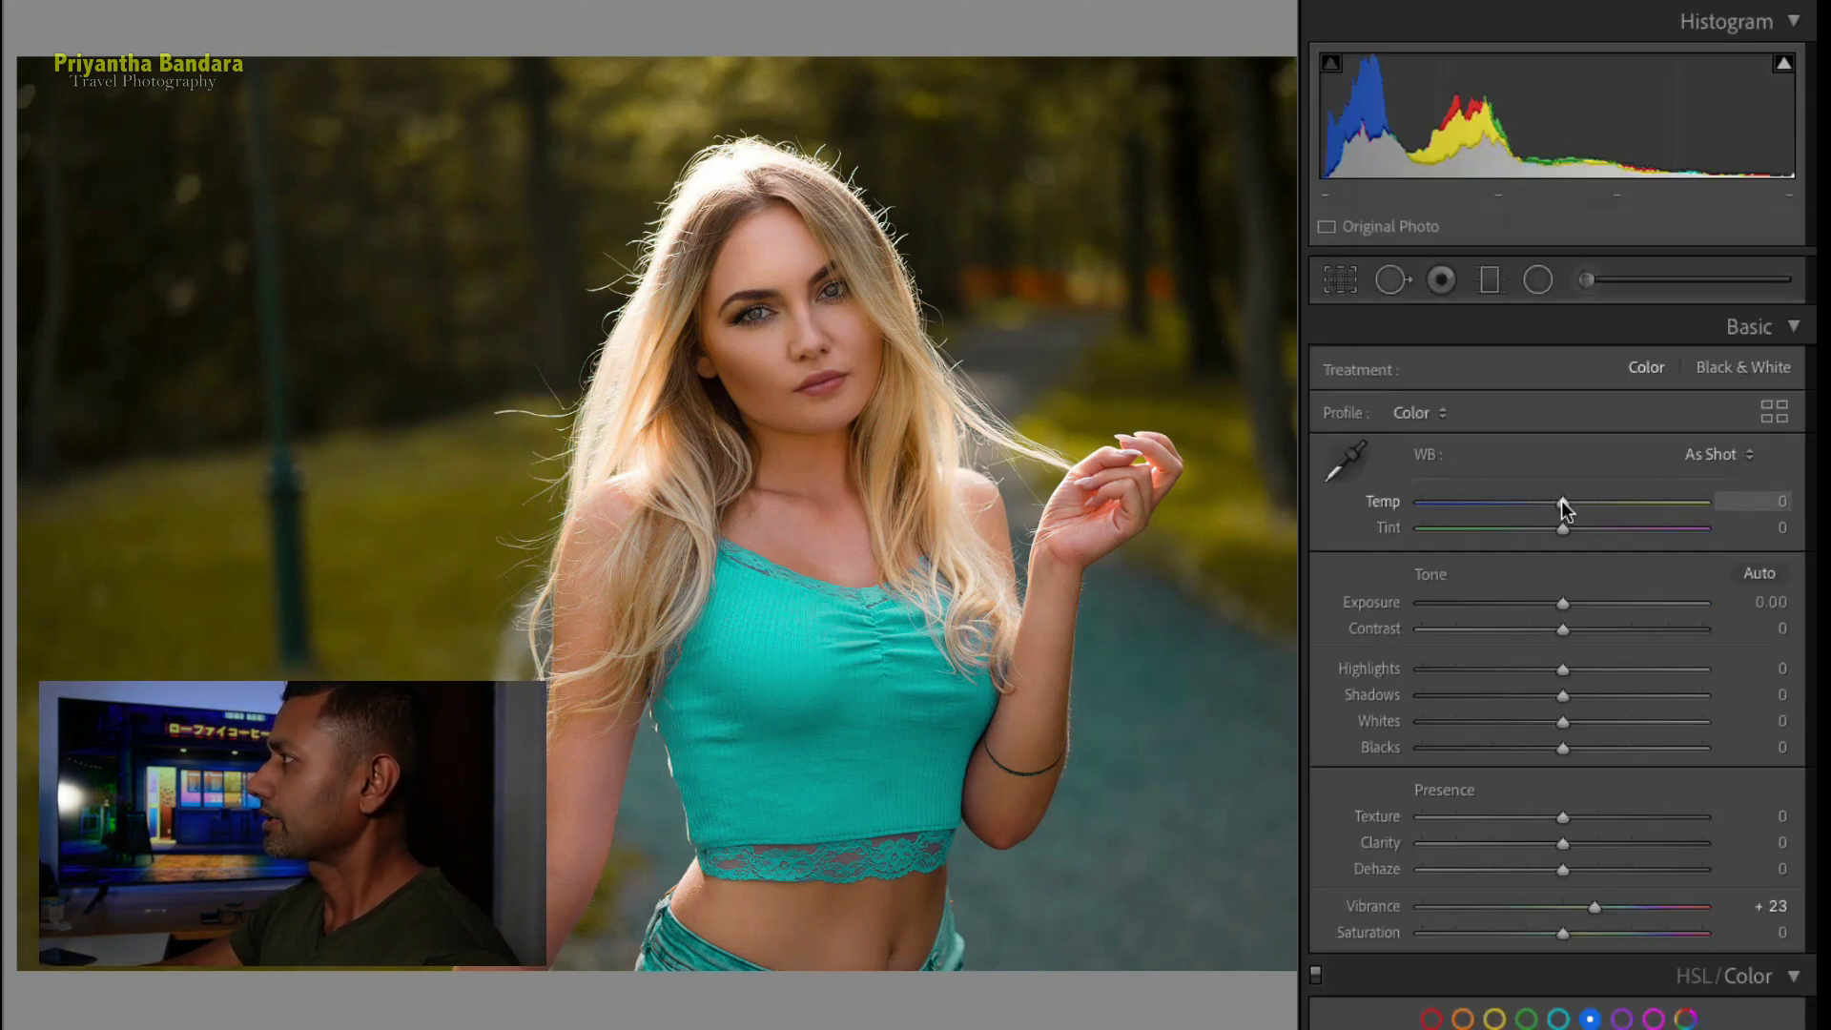
left_click_drag(1560, 500, 1545, 501)
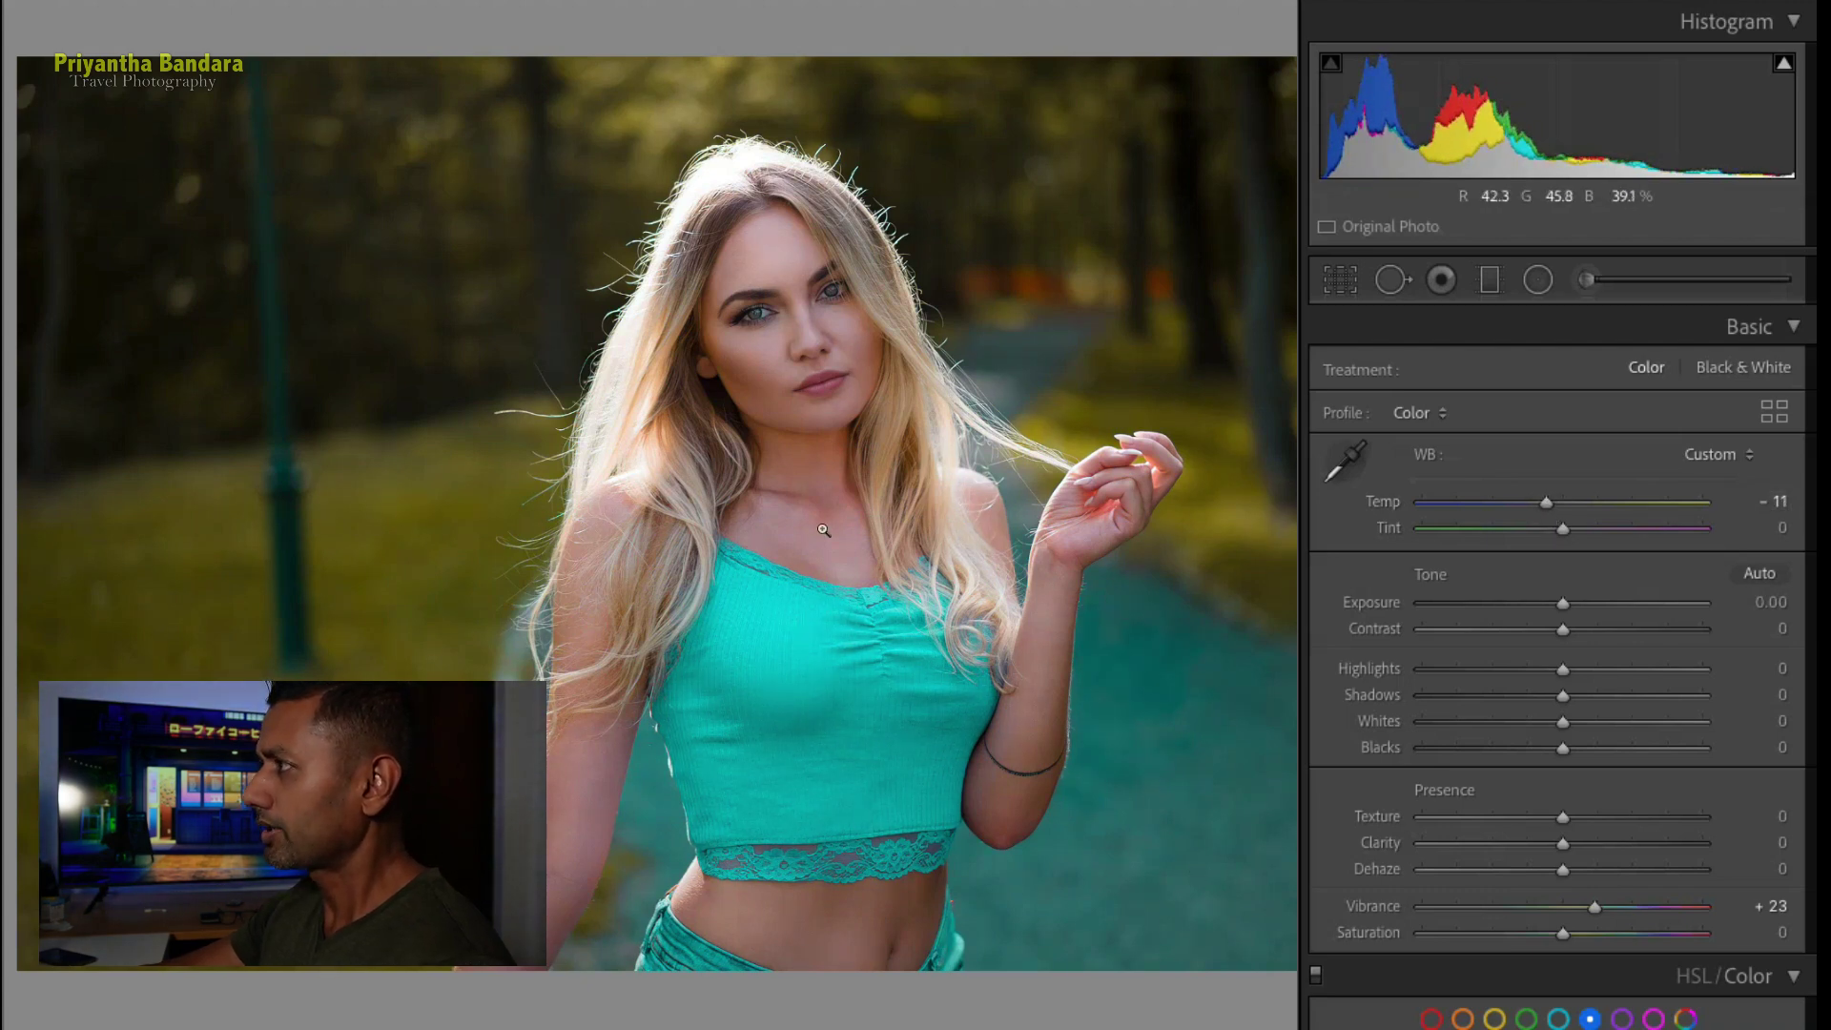
left_click_drag(1546, 503, 1509, 512)
left_click_drag(1530, 503, 1542, 501)
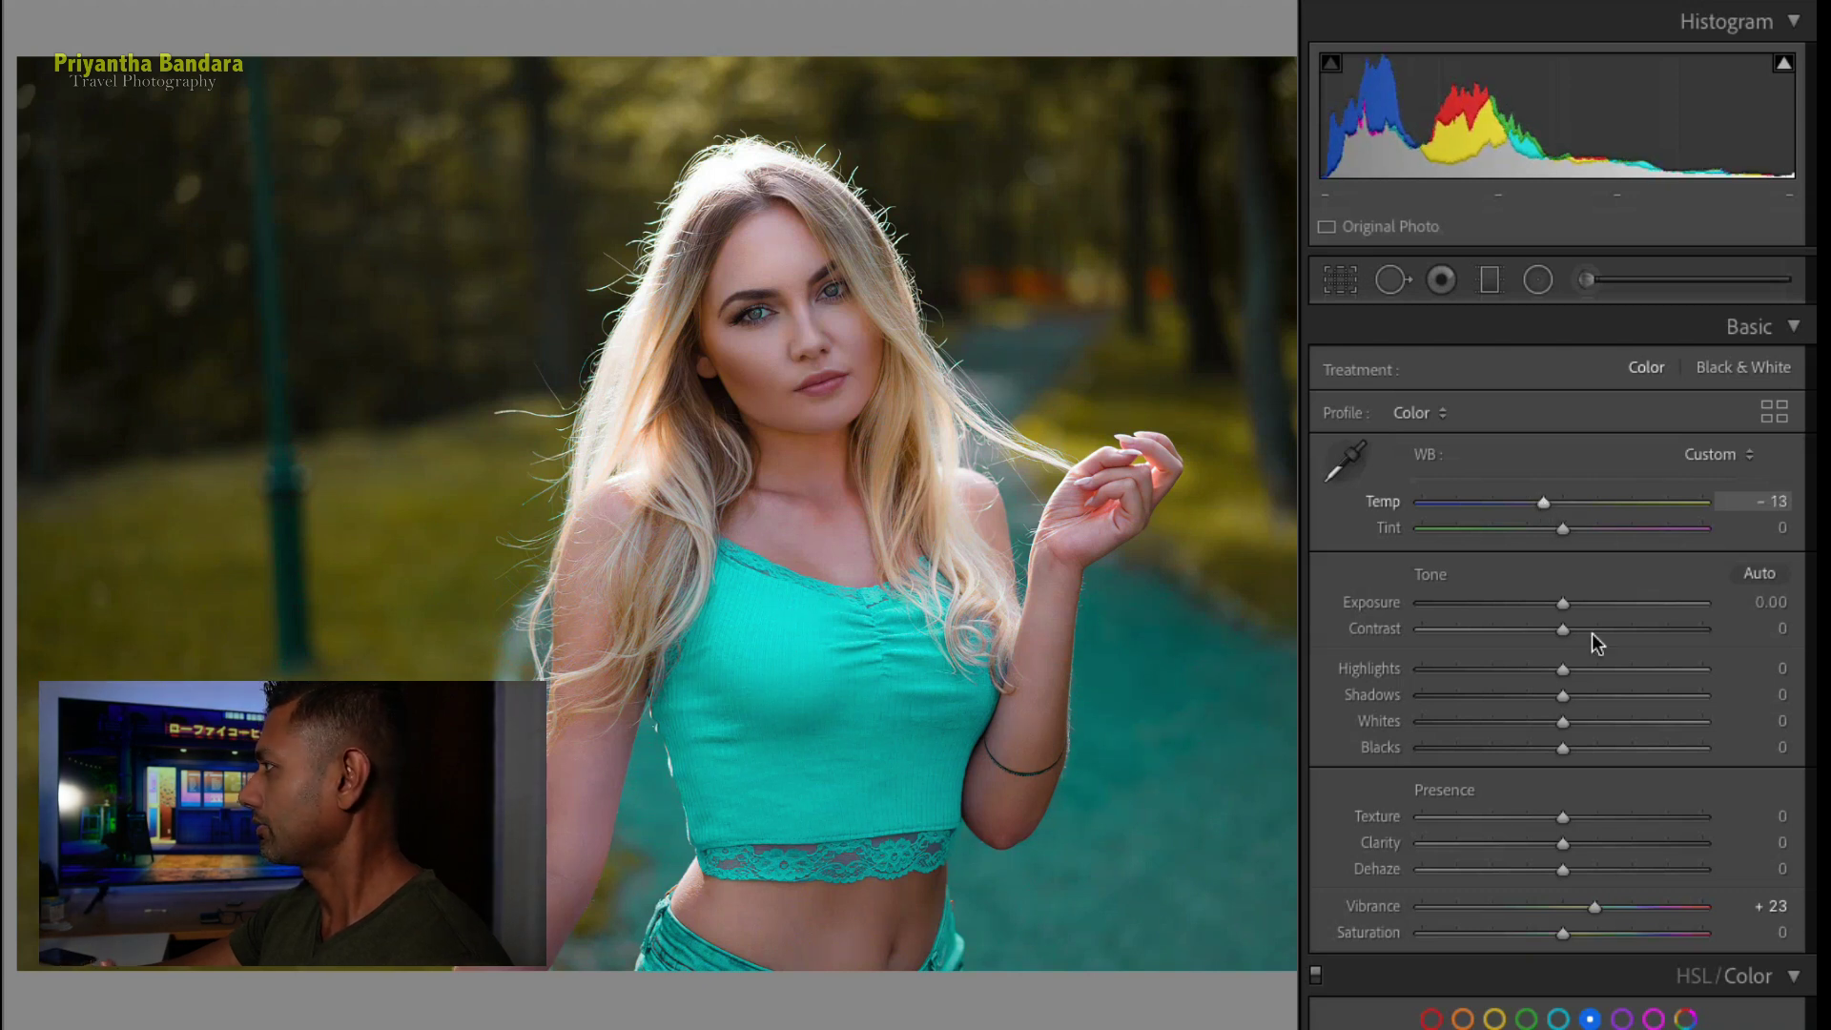
Fine-tune the yellows and oranges, with orange hue 0 and saturation +53, and compare before and after side by side
left_click(1494, 1019)
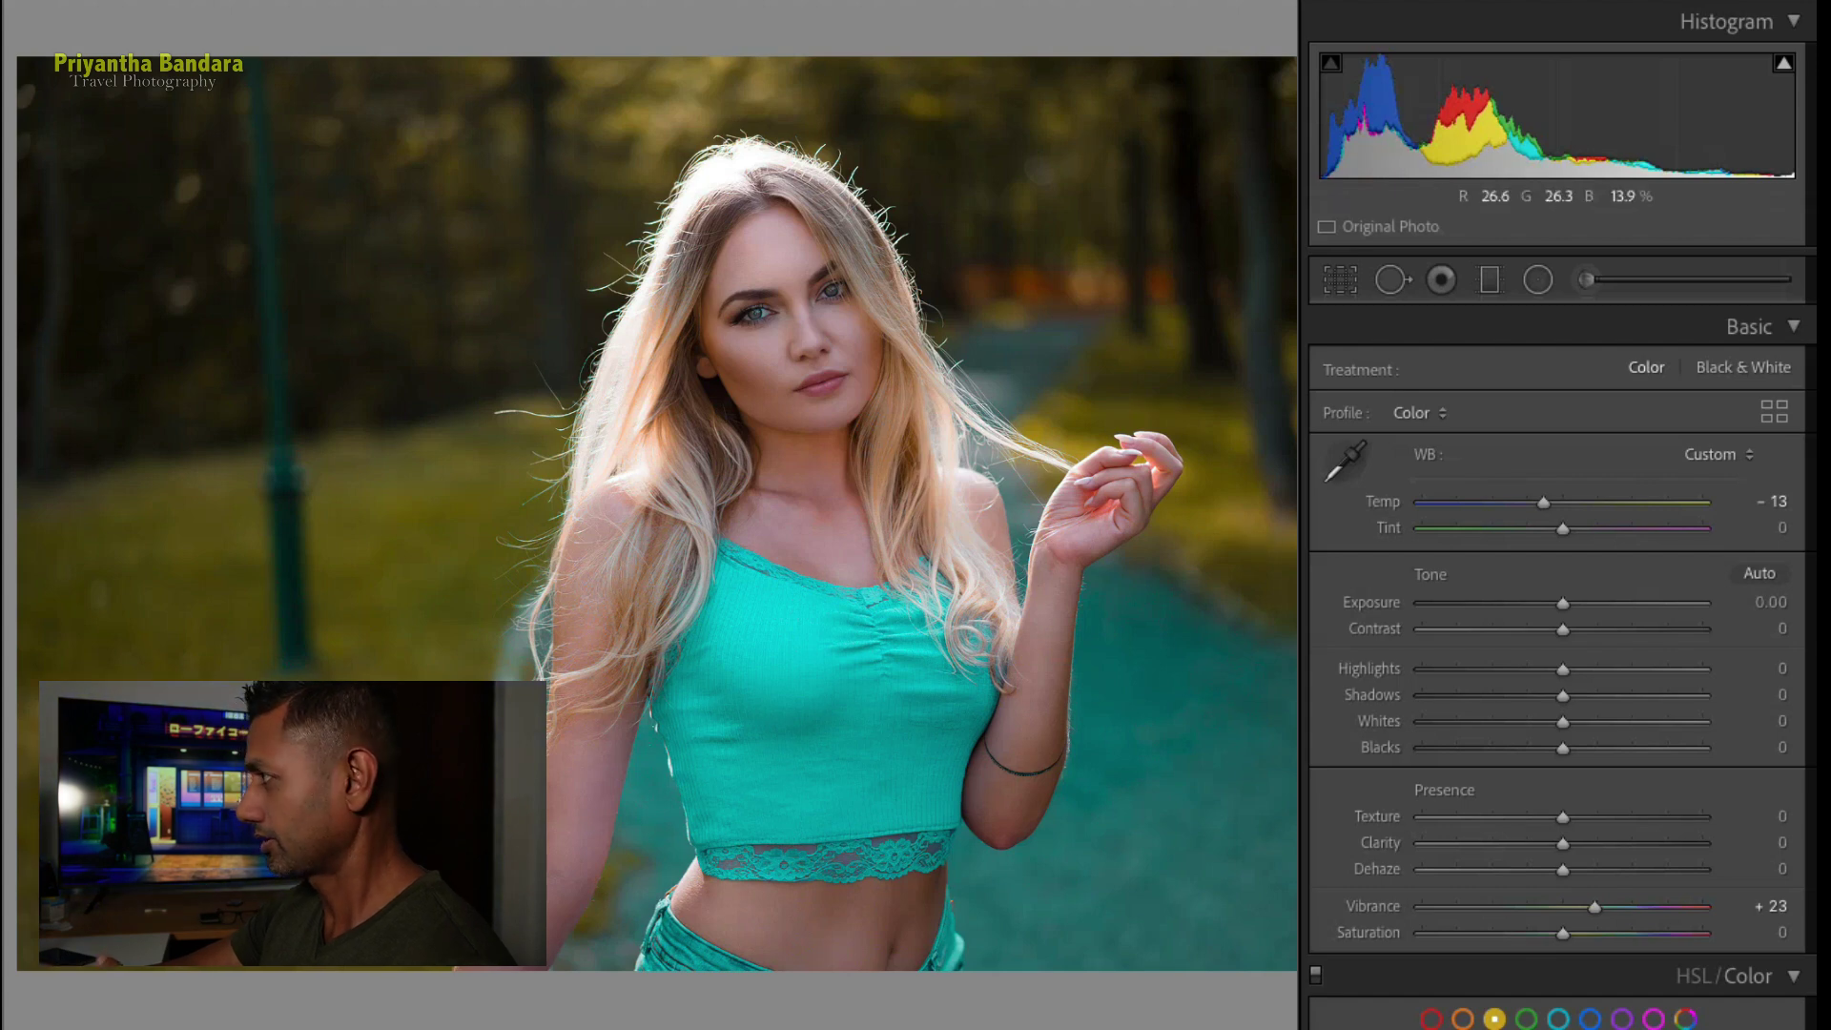
left_click(1461, 1019)
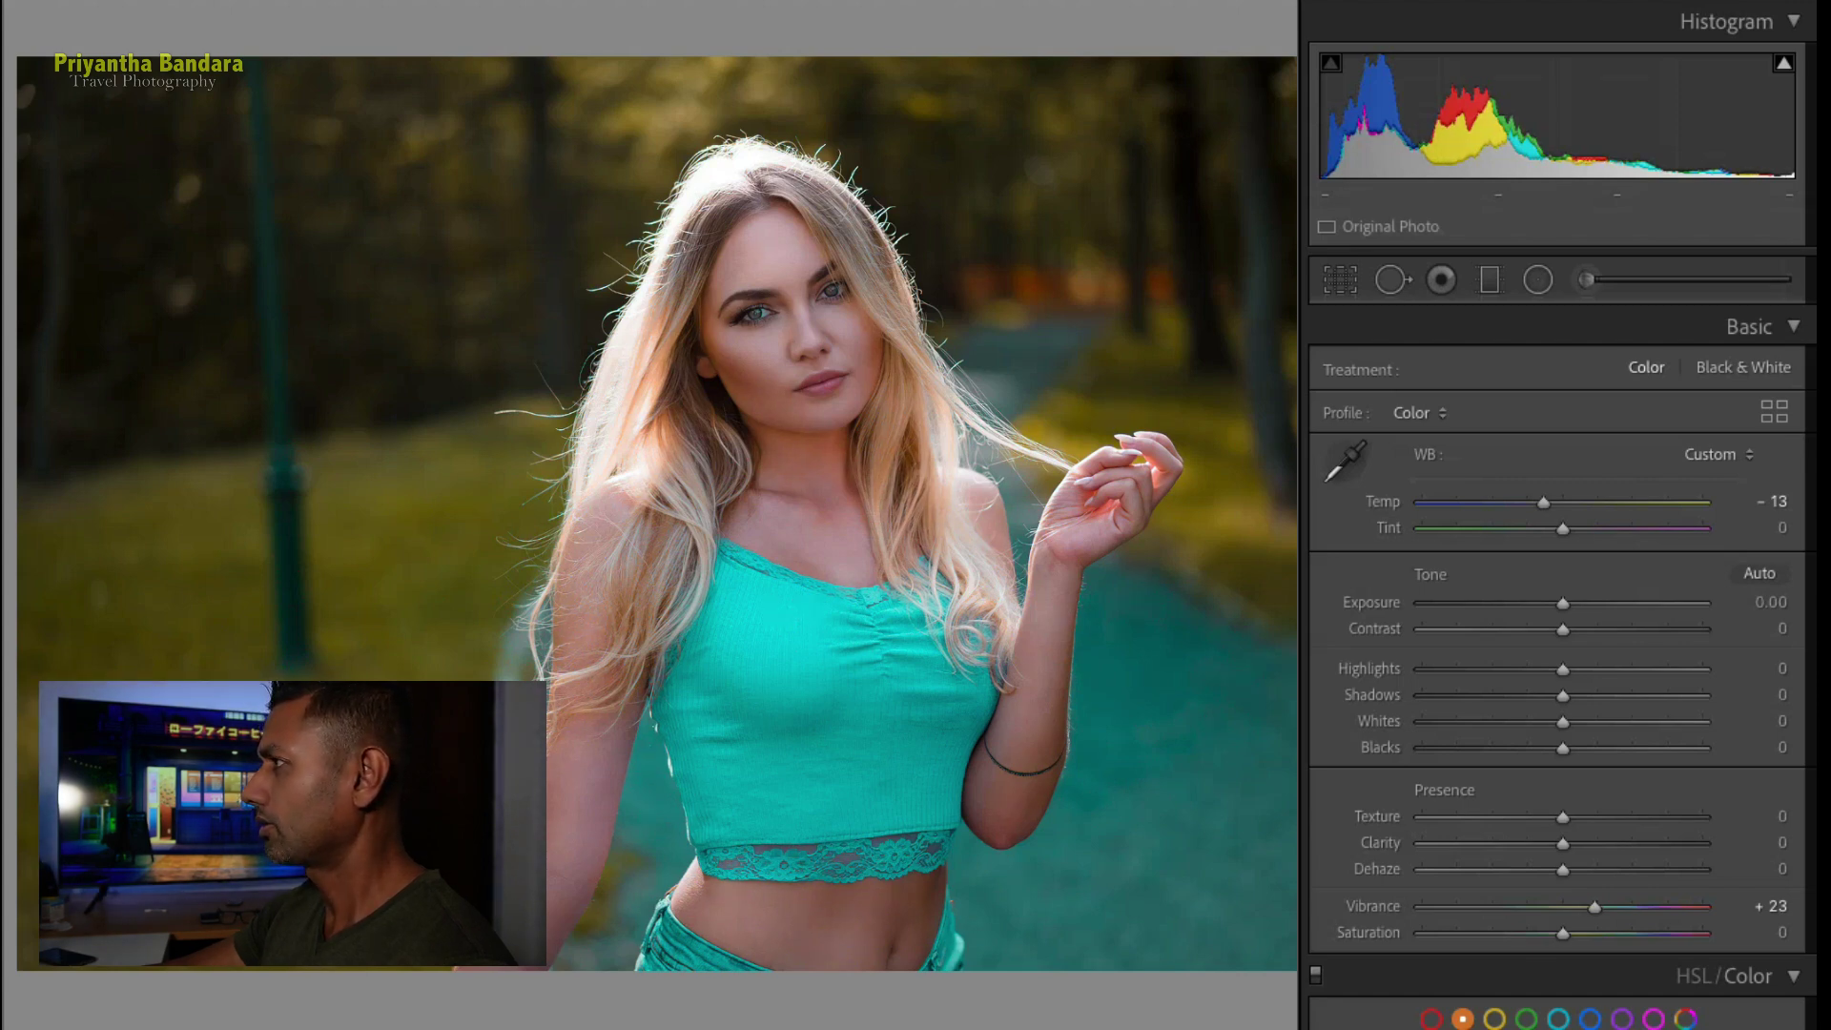
key("y")
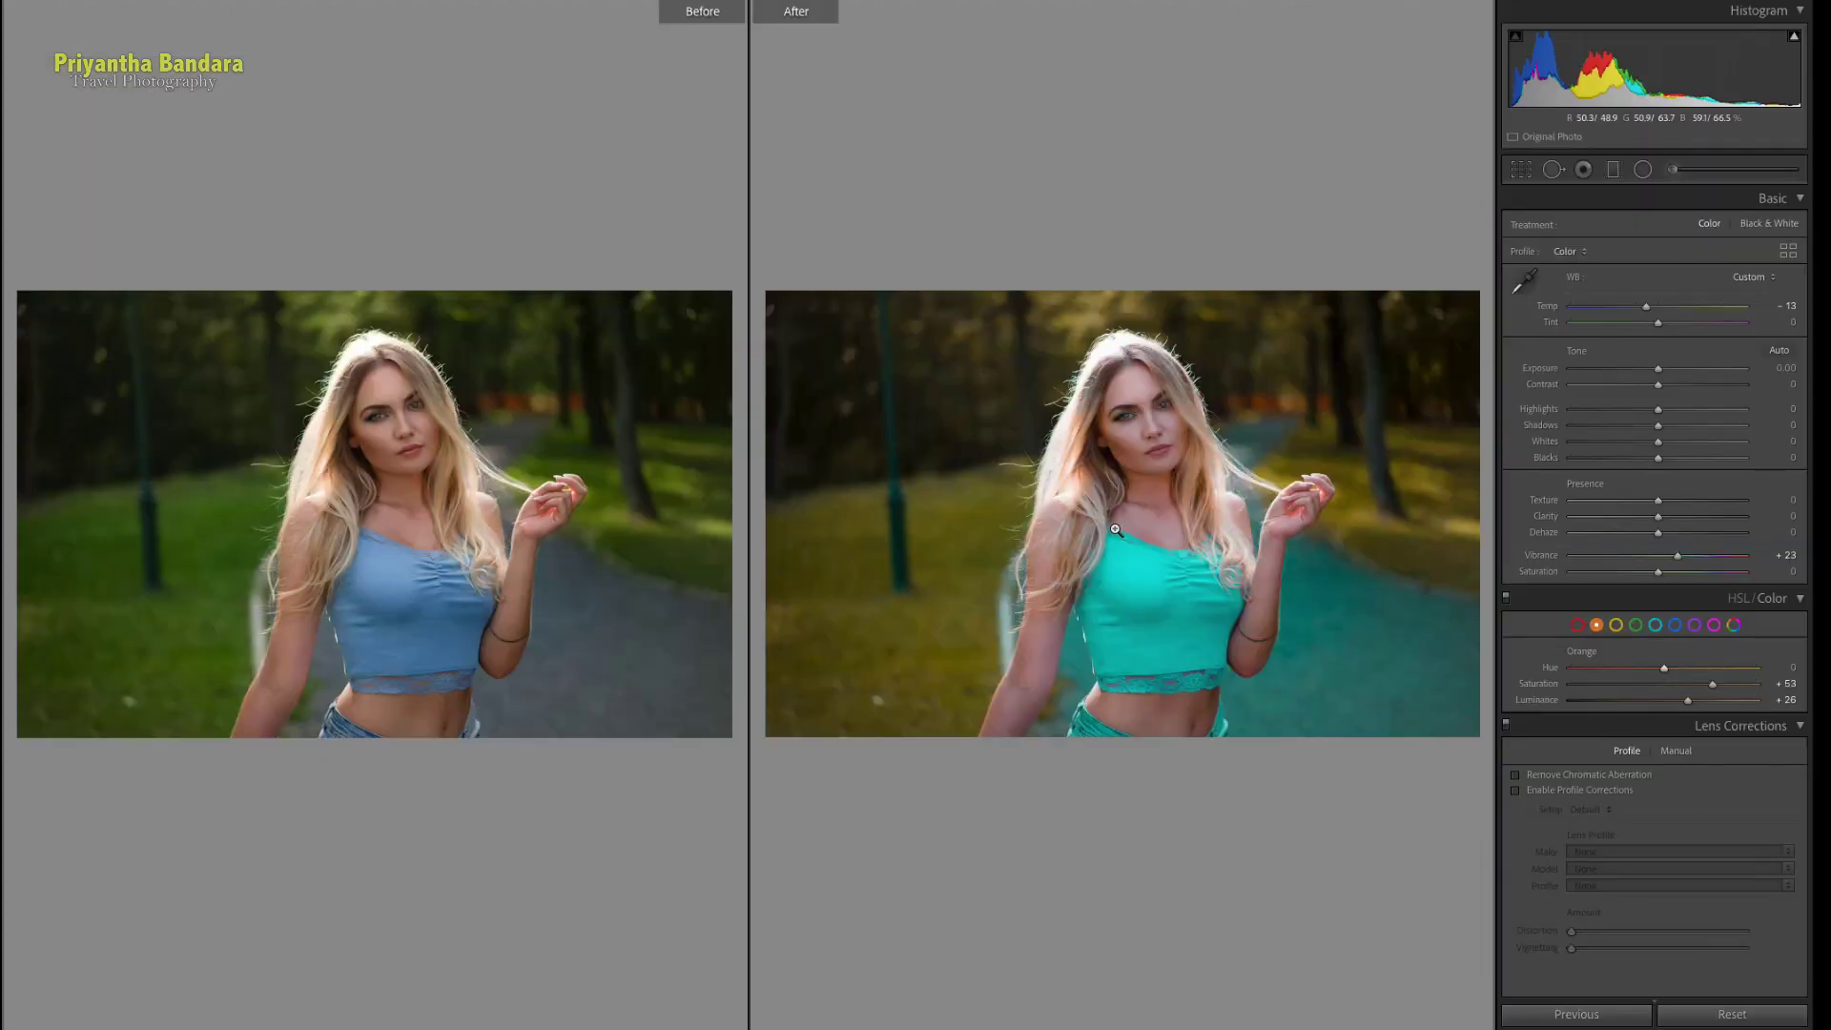